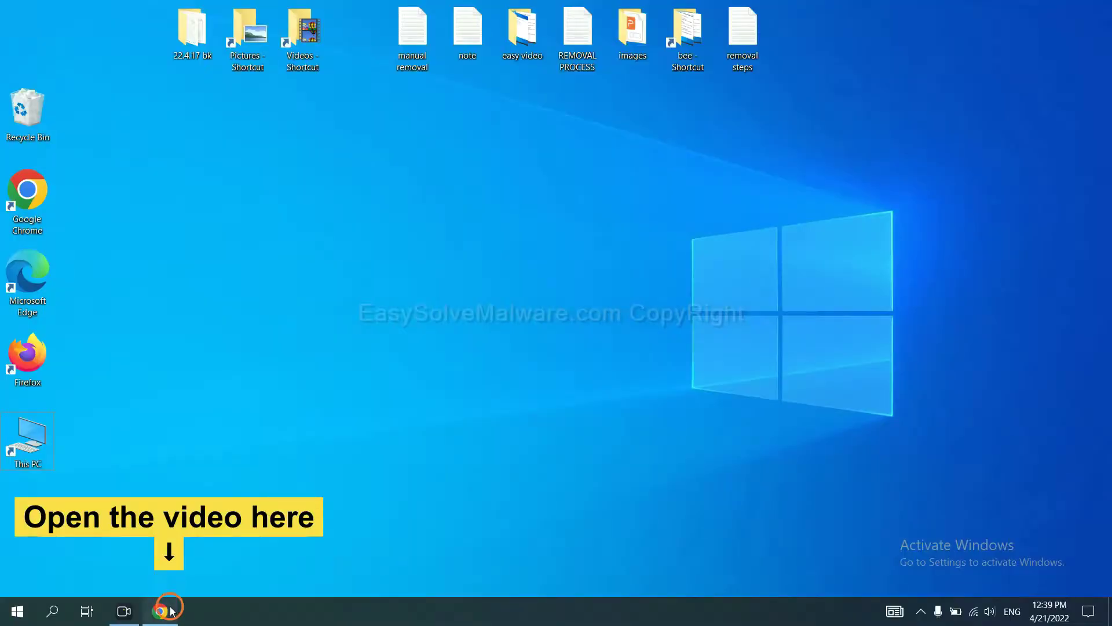
Download SpyHunter for Windows from the easysolvemalware.com guide linked in the YouTube video and run the installer
left_click(171, 611)
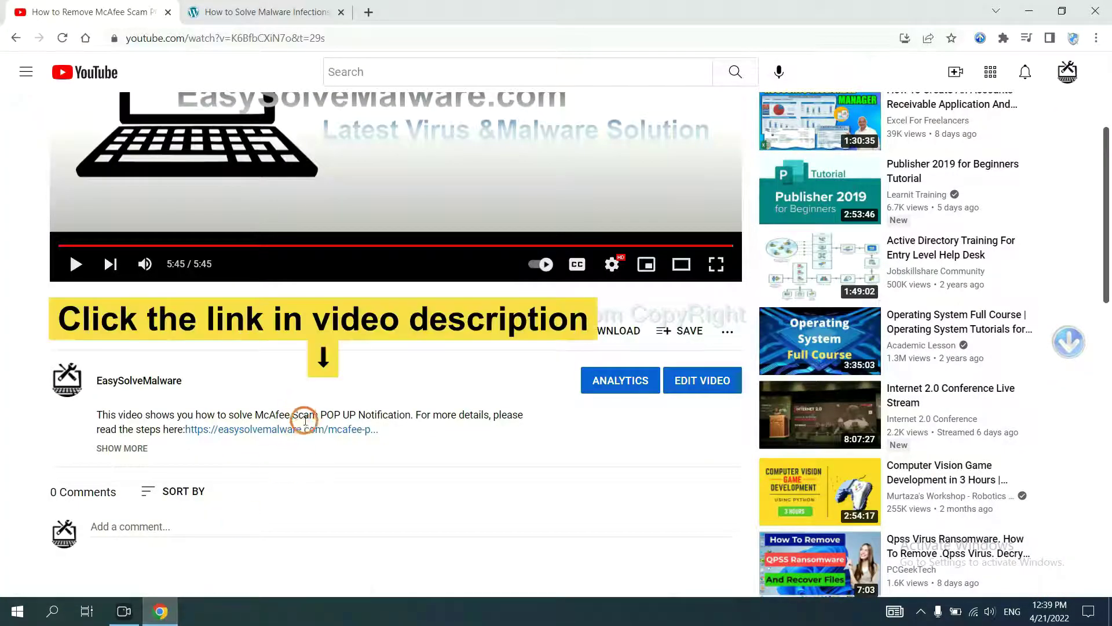
left_click(307, 431)
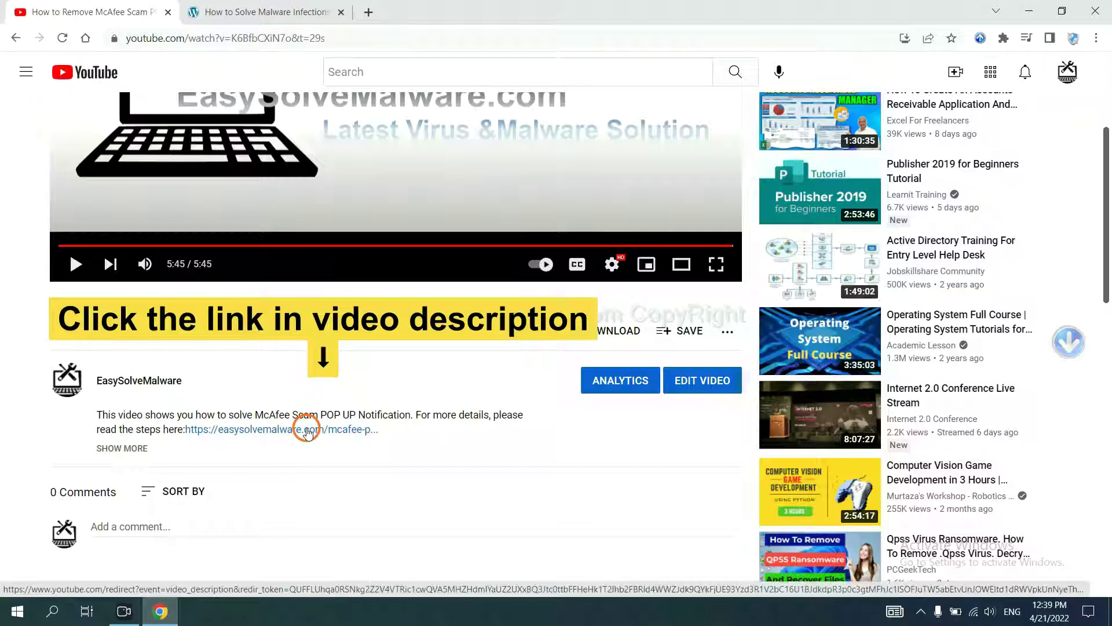
scroll(1106, 293, "down", 4)
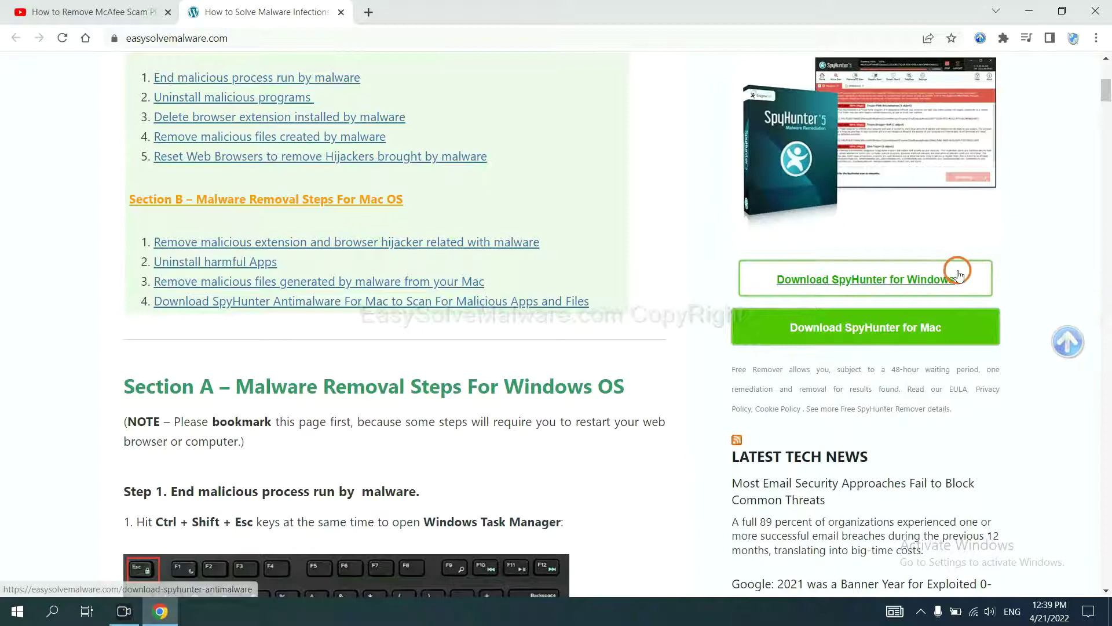
left_click(944, 278)
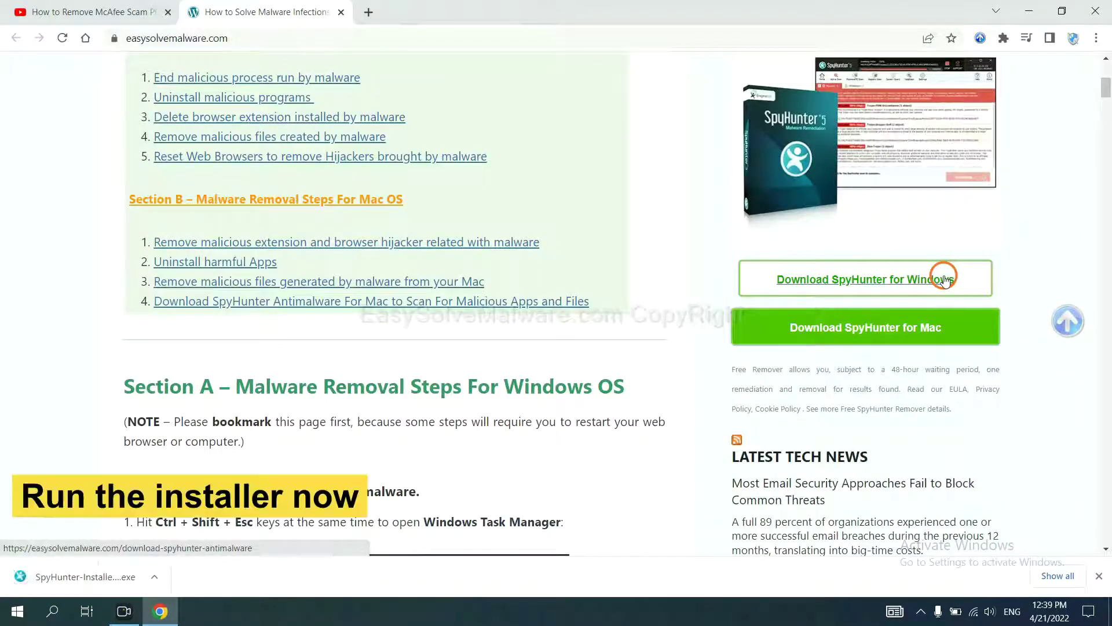
left_click(70, 577)
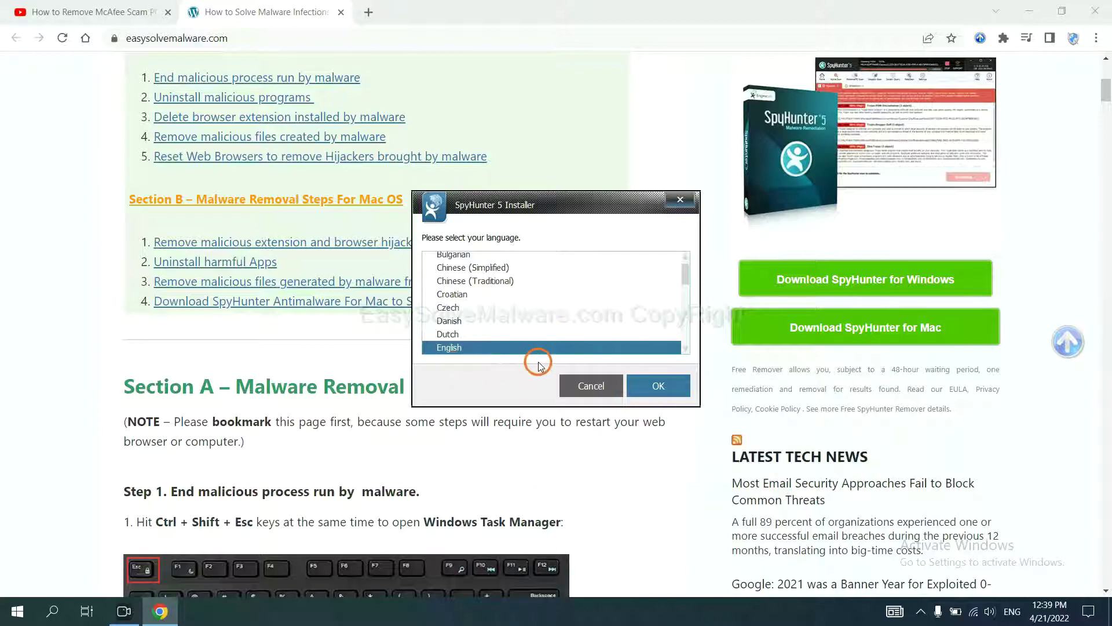
Install SpyHunter 5 in English, accepting the EULA and Privacy Policy, and finish setup
left_click(645, 386)
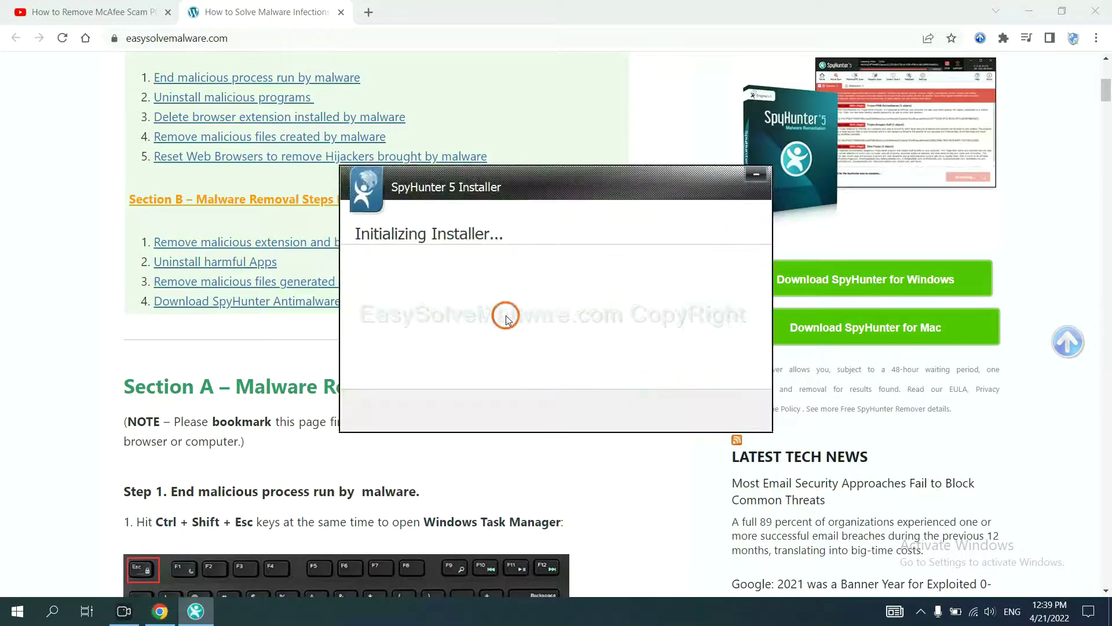
left_click(474, 317)
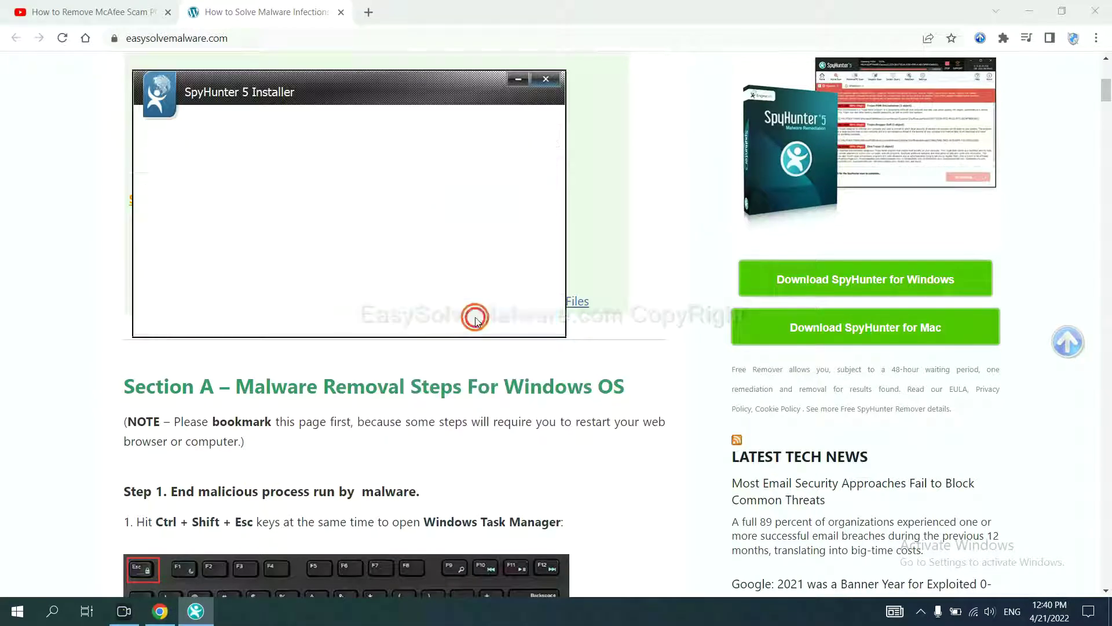
left_click(358, 279)
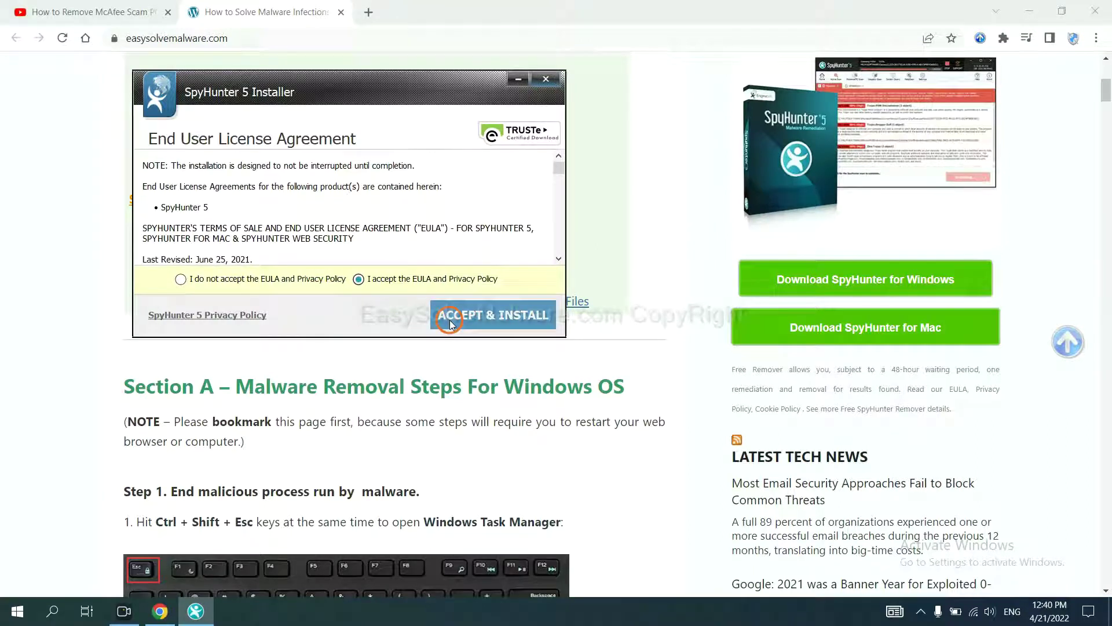
left_click(451, 322)
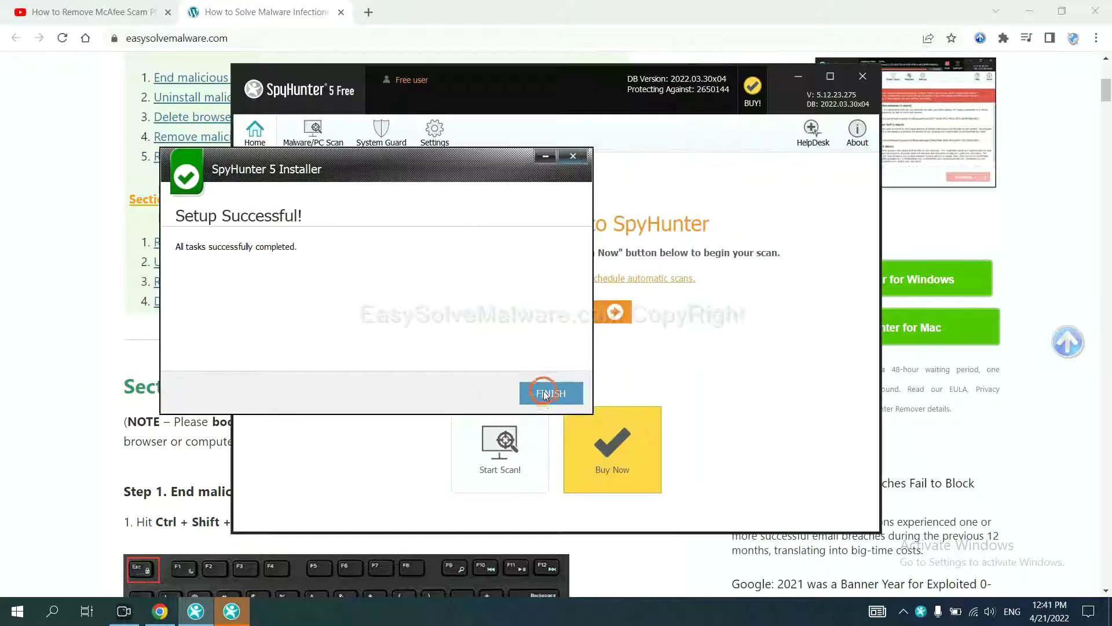
left_click(545, 390)
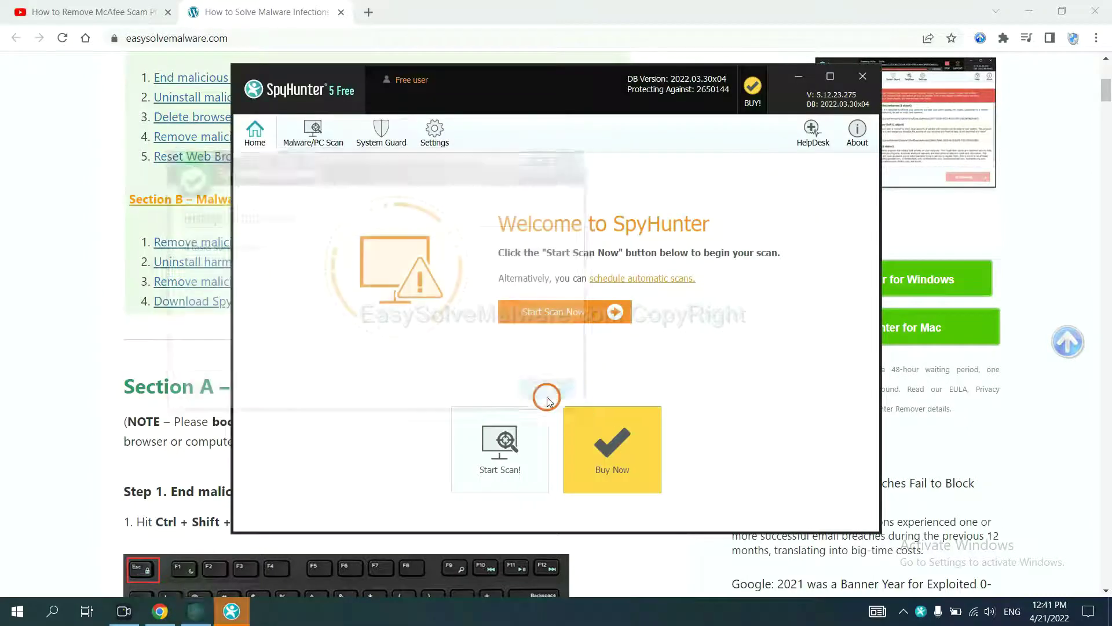
Run a SpyHunter malware scan and continue past the unknown remove360.bat object
left_click(548, 317)
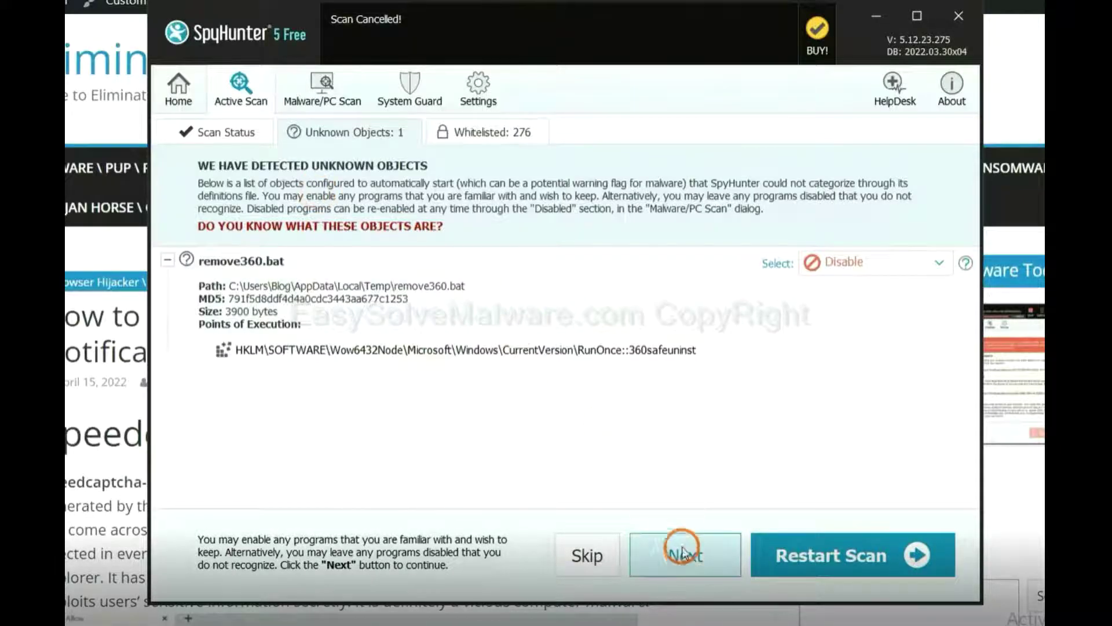
left_click(683, 552)
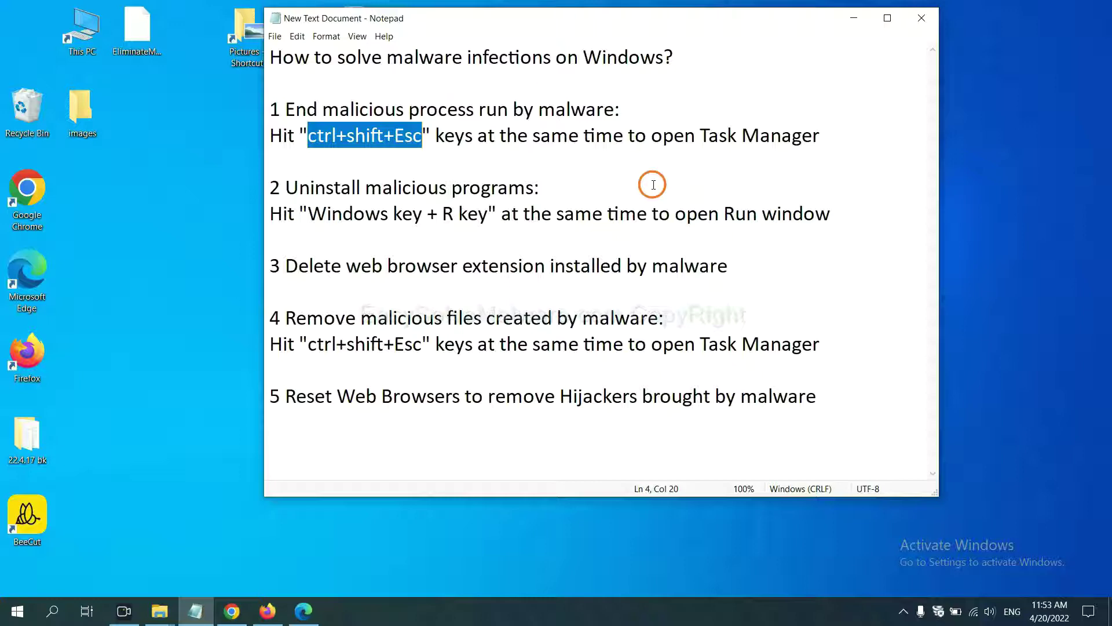
left_click(394, 139)
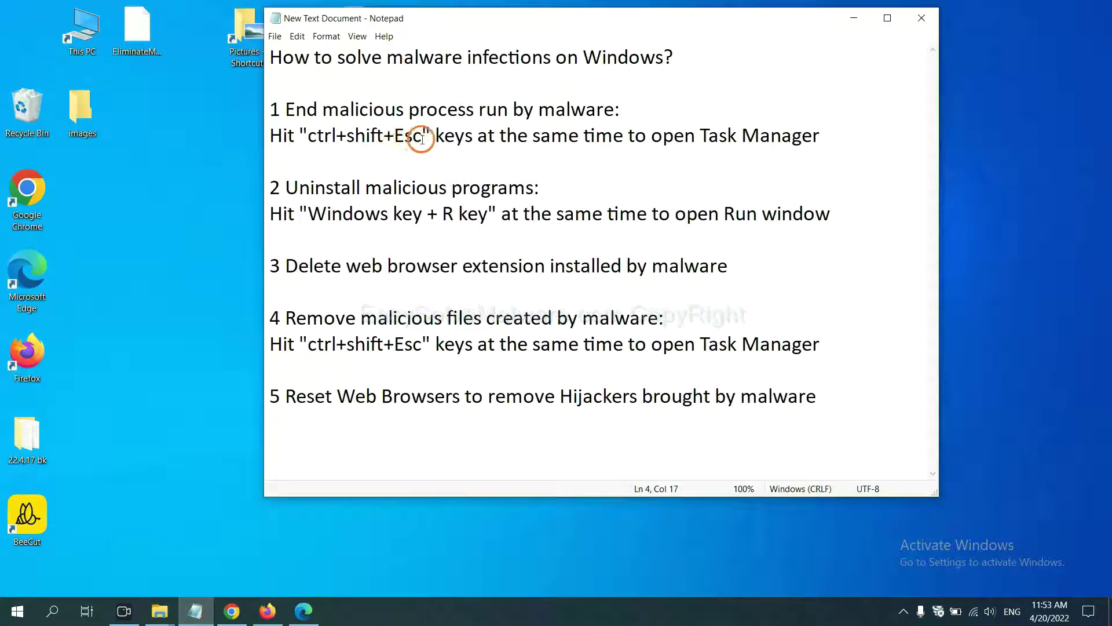
left_click_drag(422, 139, 311, 139)
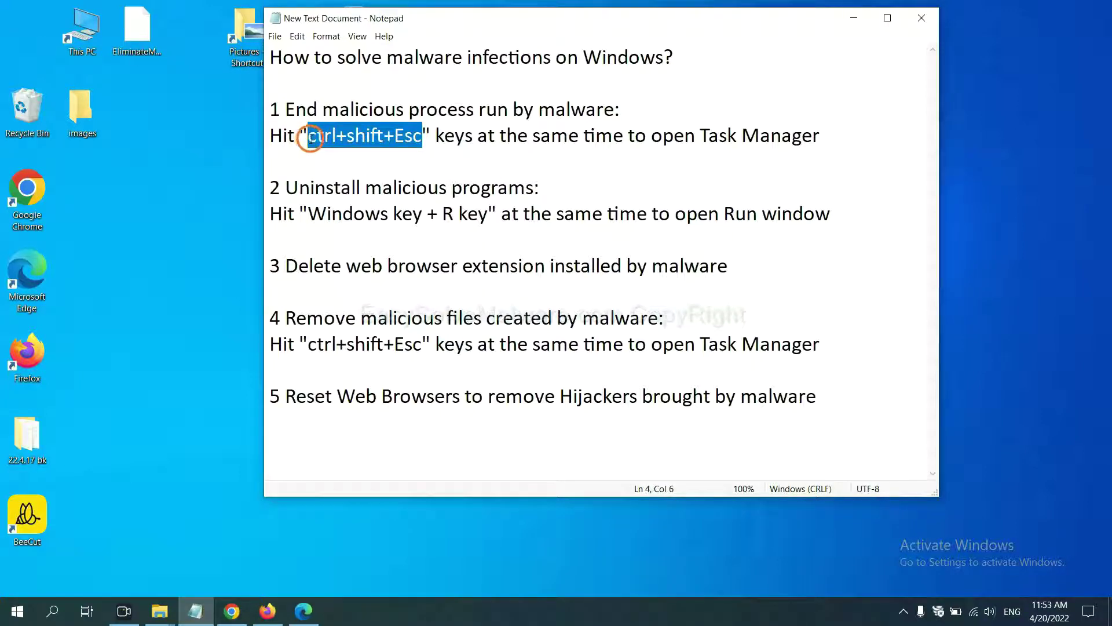
key("ctrl+shift+Escape")
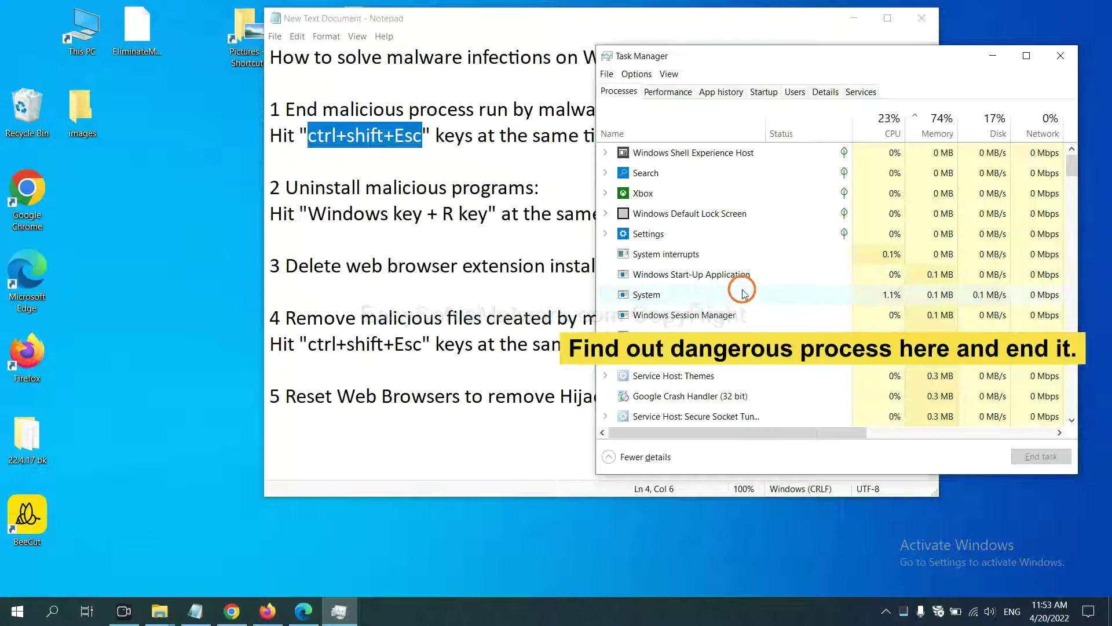
left_click(743, 294)
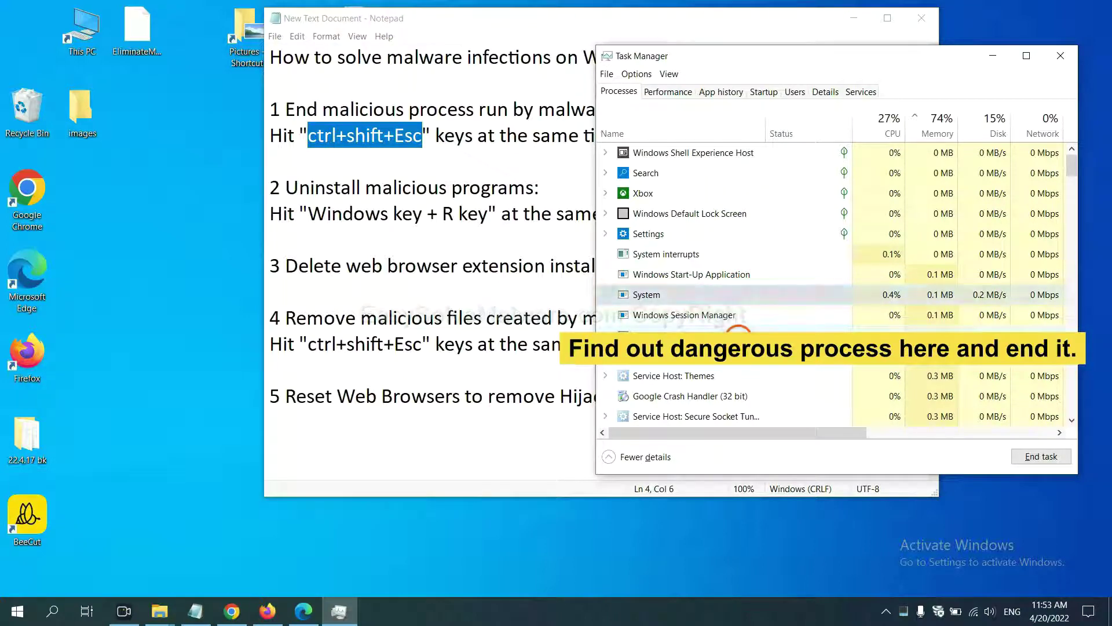
left_click(739, 333)
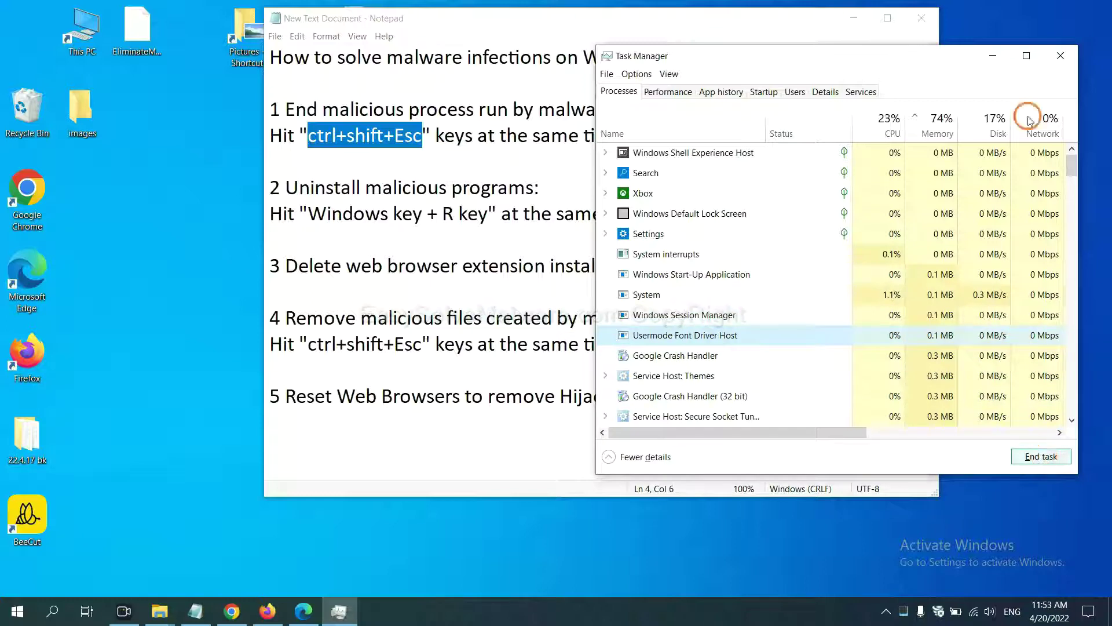
left_click(1056, 58)
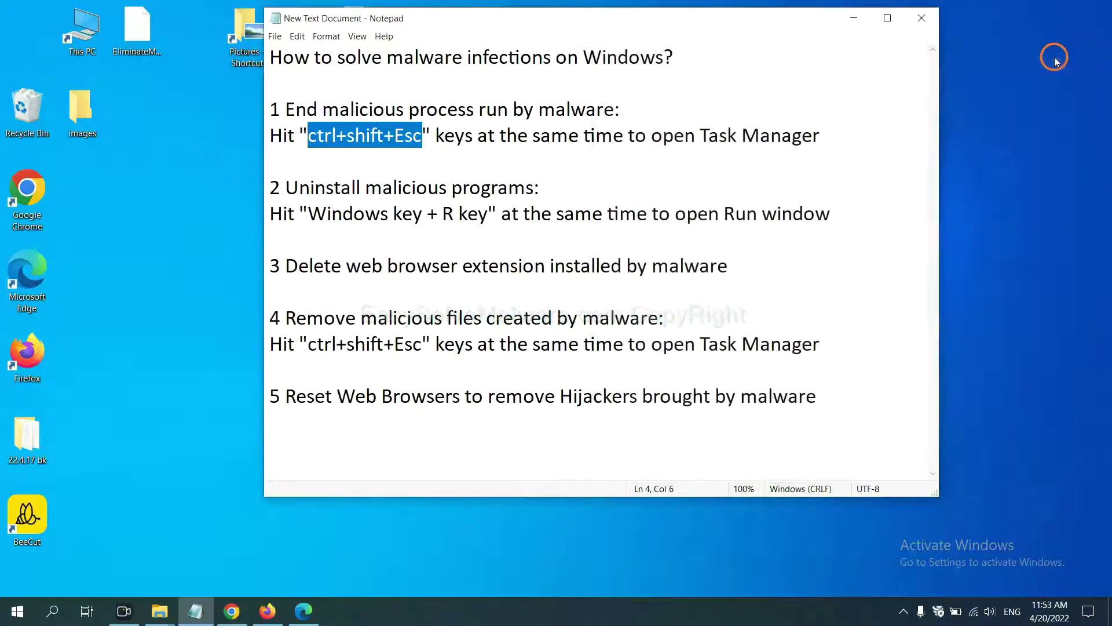
Select the 'Windows key + R key' shortcut text in step 2 of the notes
left_click(691, 201)
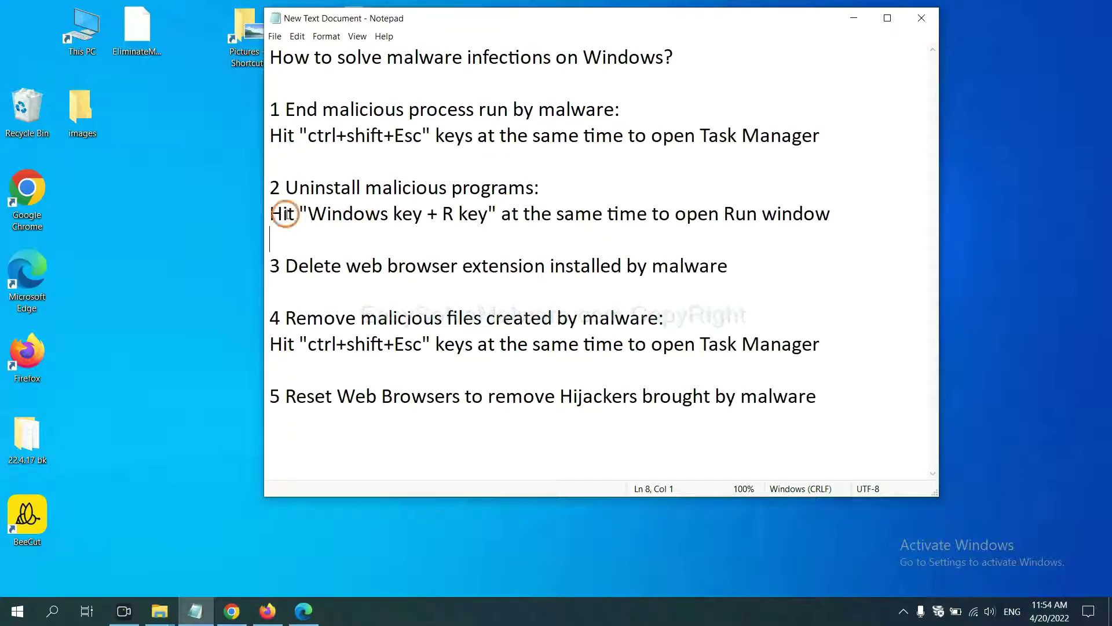
left_click(306, 220)
left_click_drag(306, 220, 485, 226)
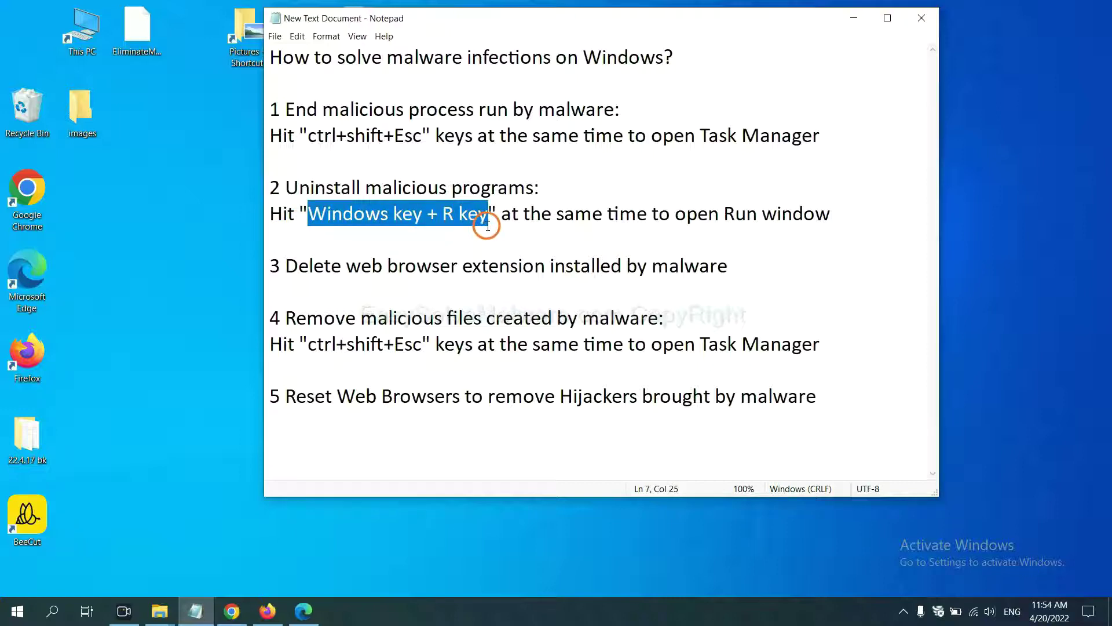
Run the 'control panel' command from the Run dialog, placed beside the notes
key("super+r")
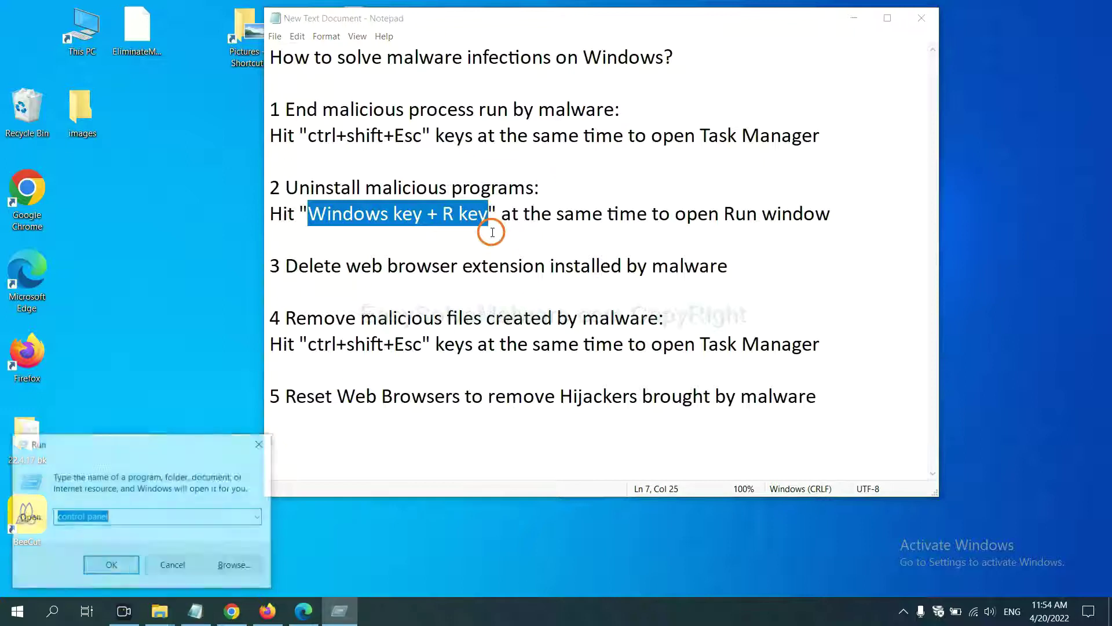
left_click_drag(123, 455, 849, 195)
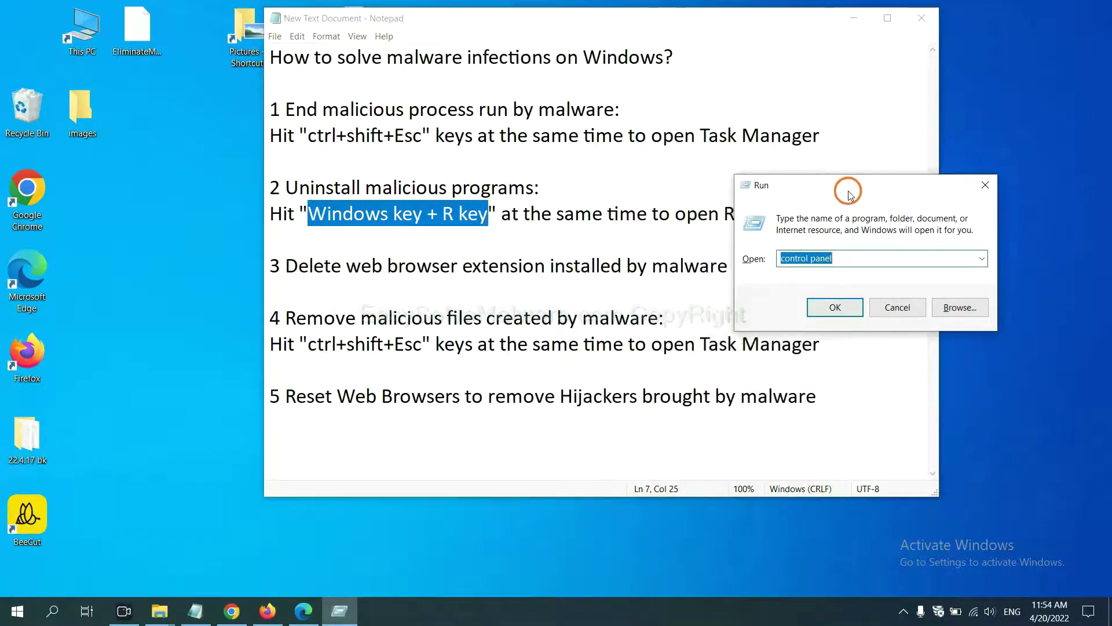
left_click(858, 259)
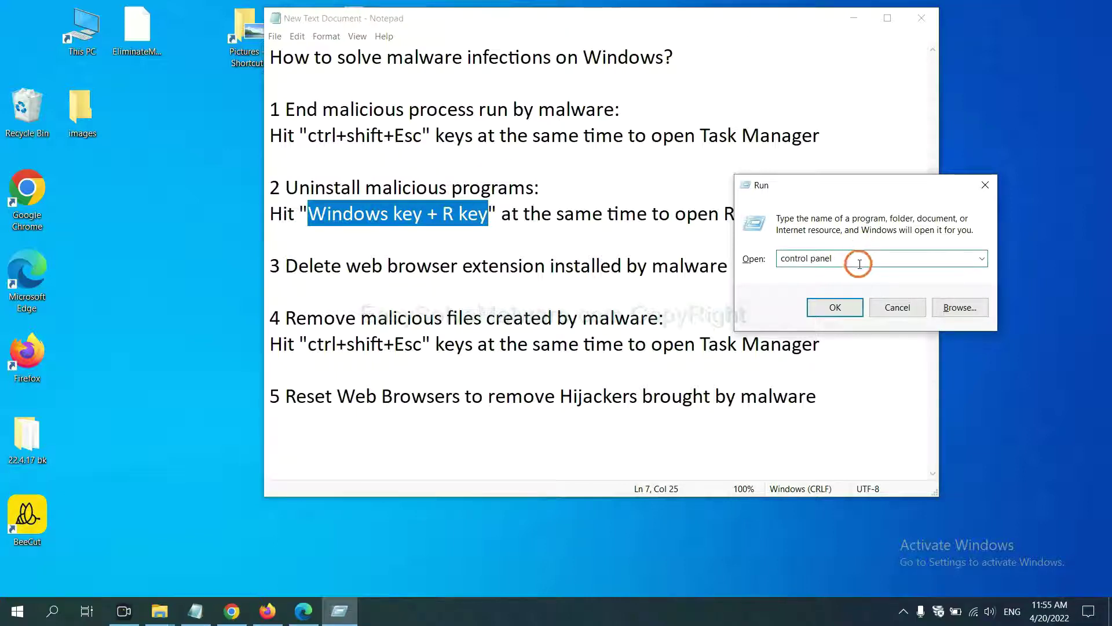
left_click_drag(860, 262, 768, 258)
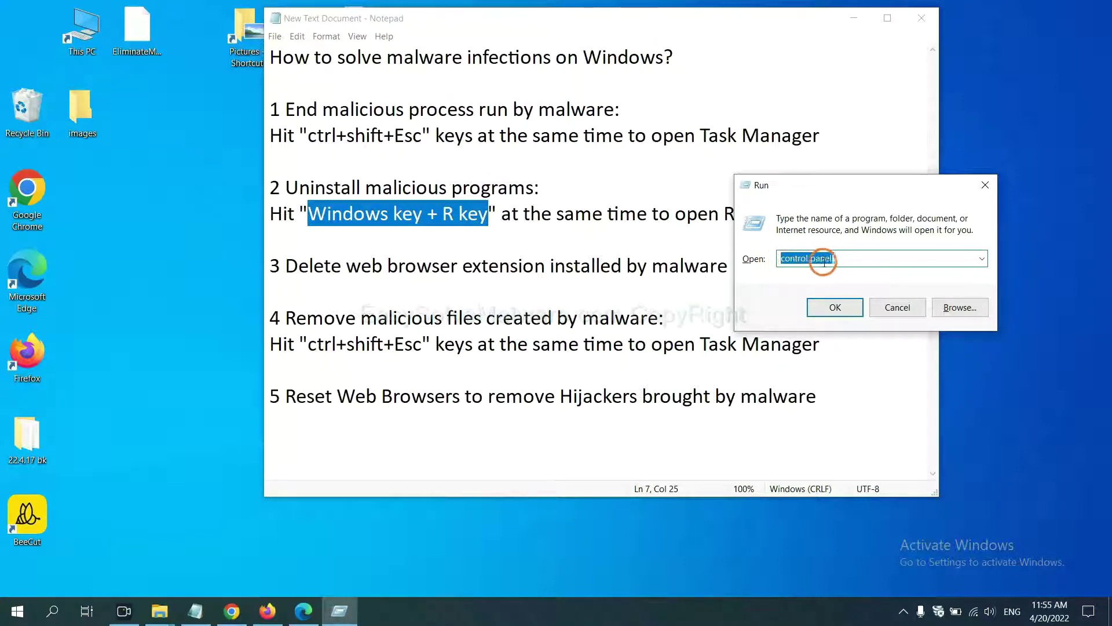
left_click(831, 313)
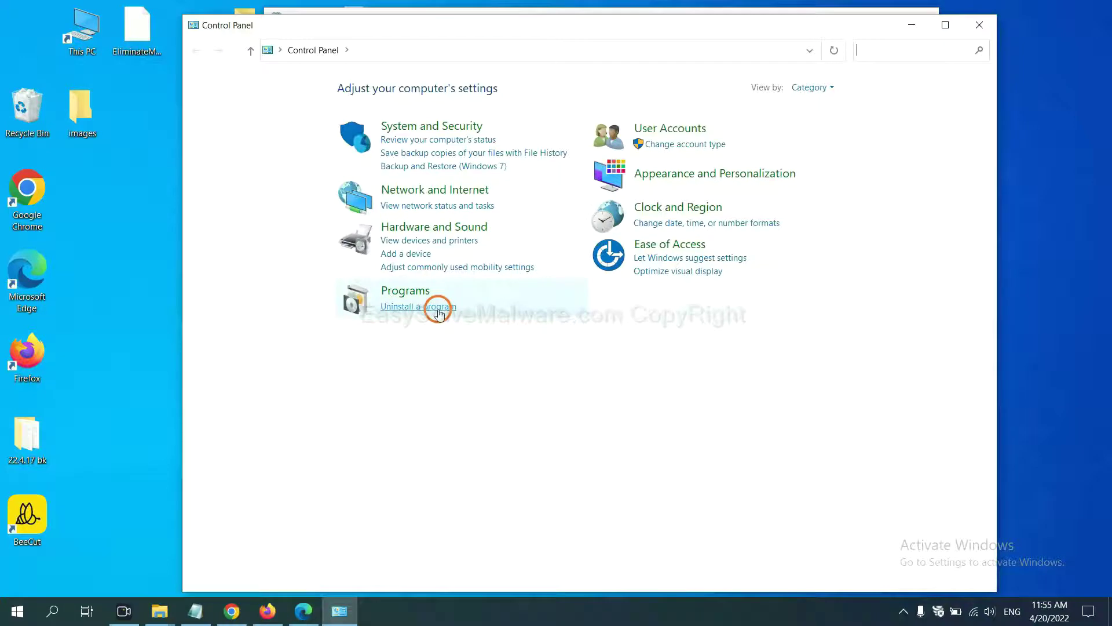
Select Xiph.Org Open Codecs in Programs and Features, then close the programs window
left_click(439, 307)
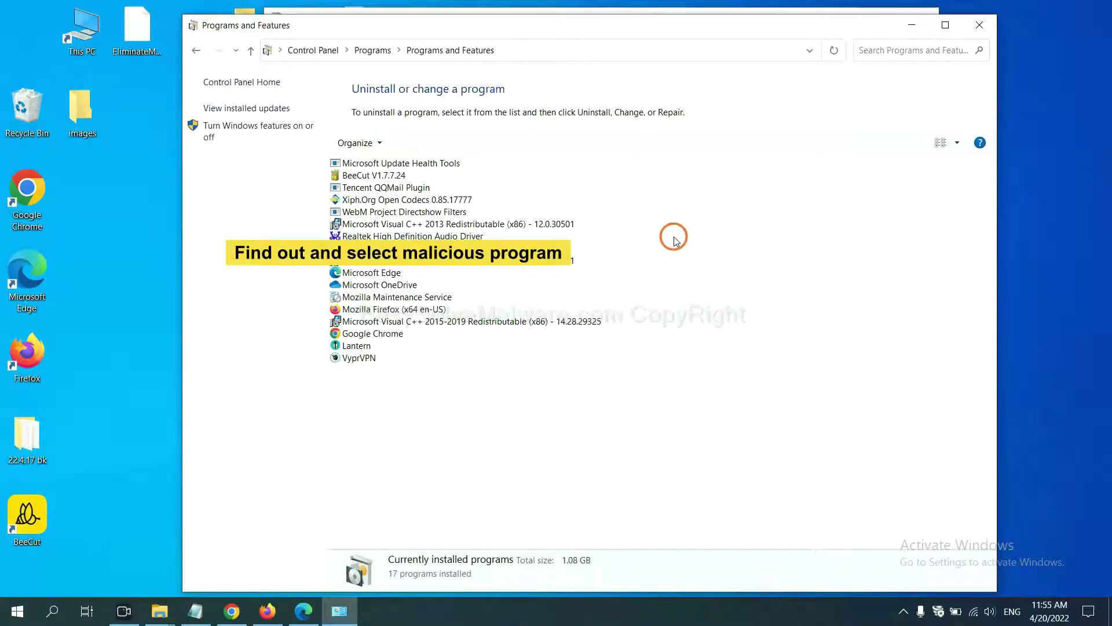
left_click(438, 199)
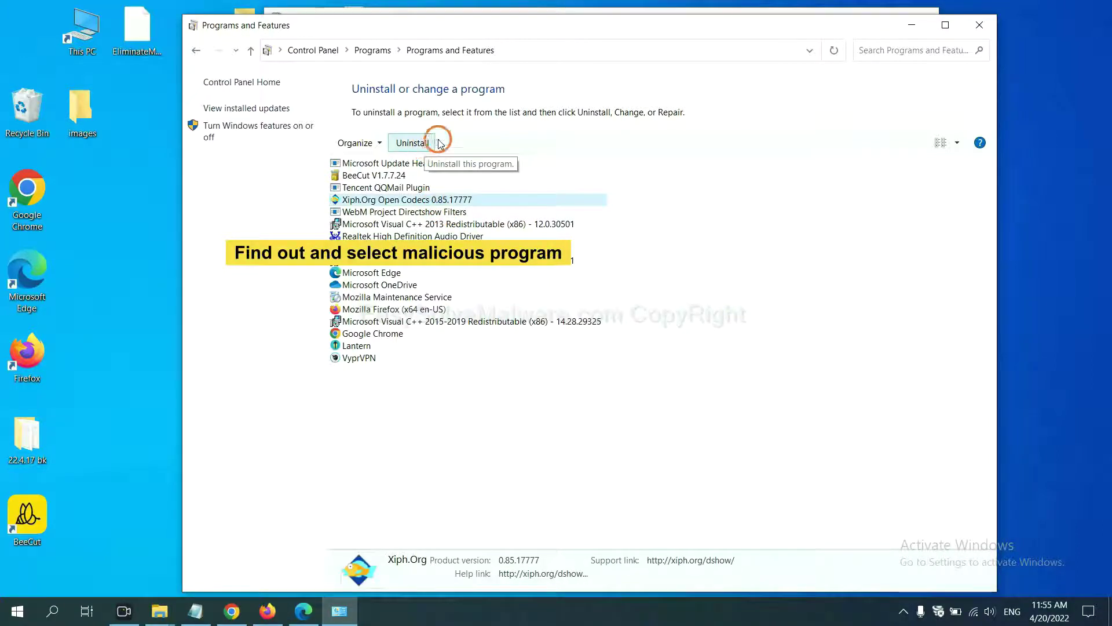
left_click(986, 29)
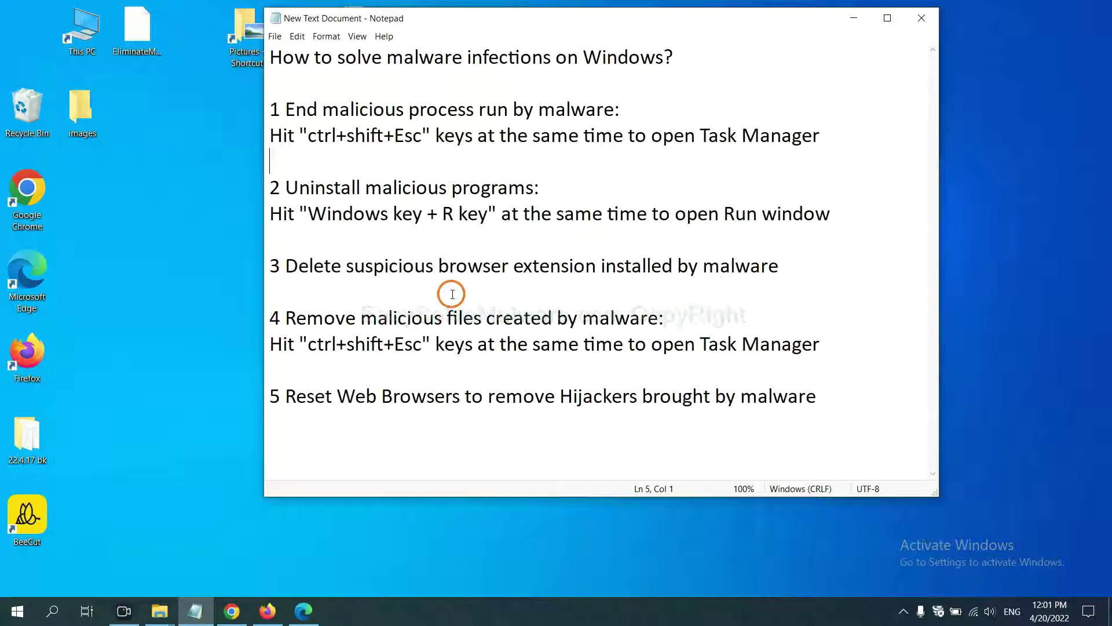
Open Chrome's Extensions page through More tools to see the Scroll To Top extension
left_click(240, 611)
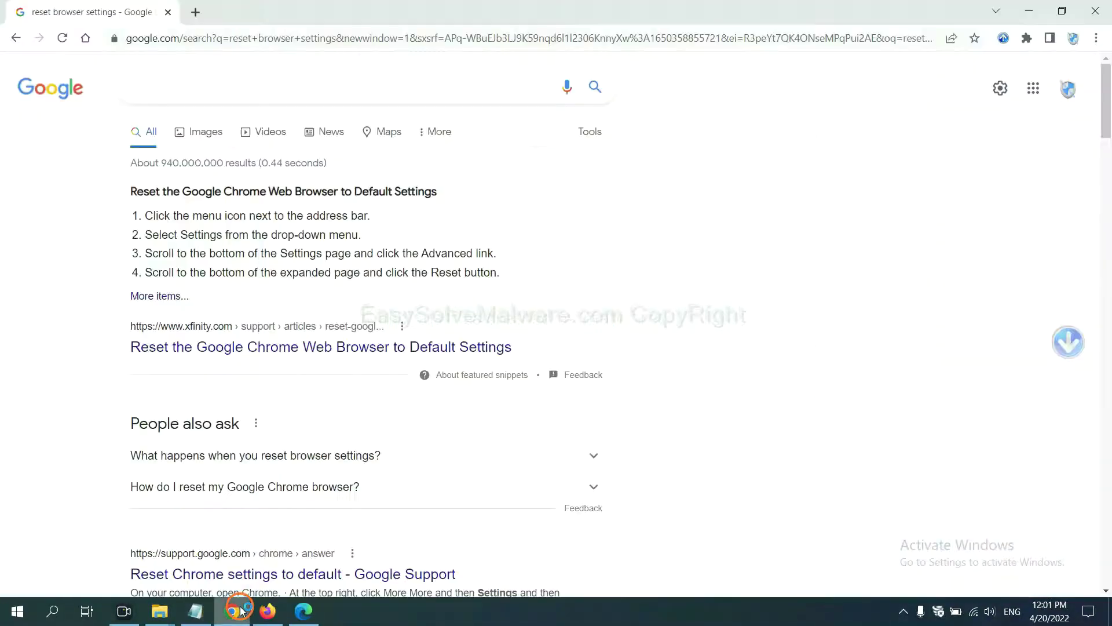
left_click(1096, 39)
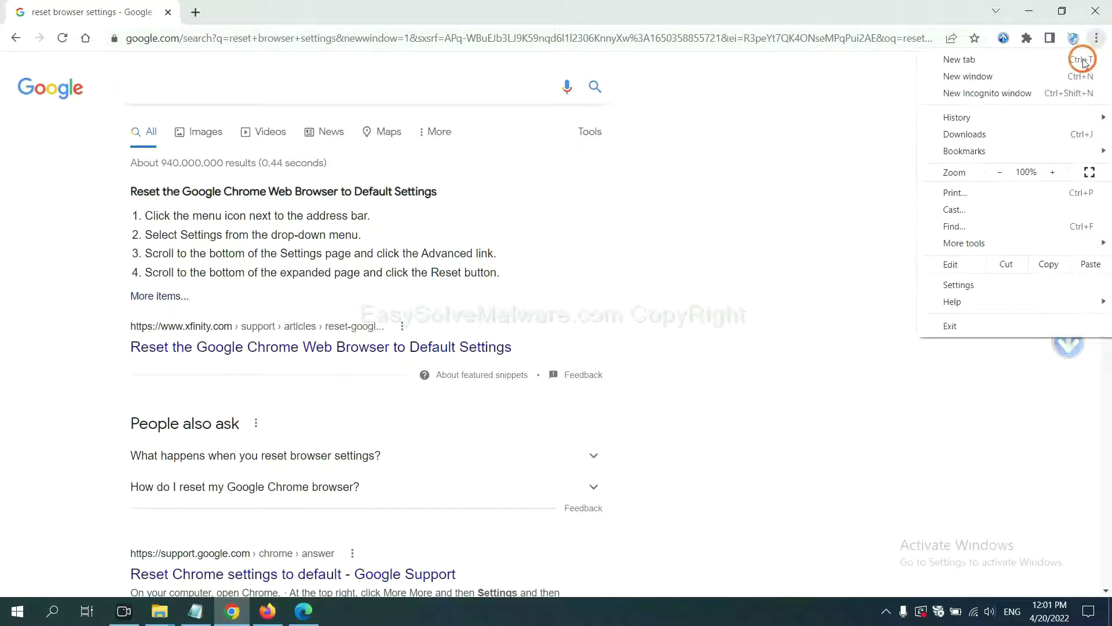
mouse_move(998, 243)
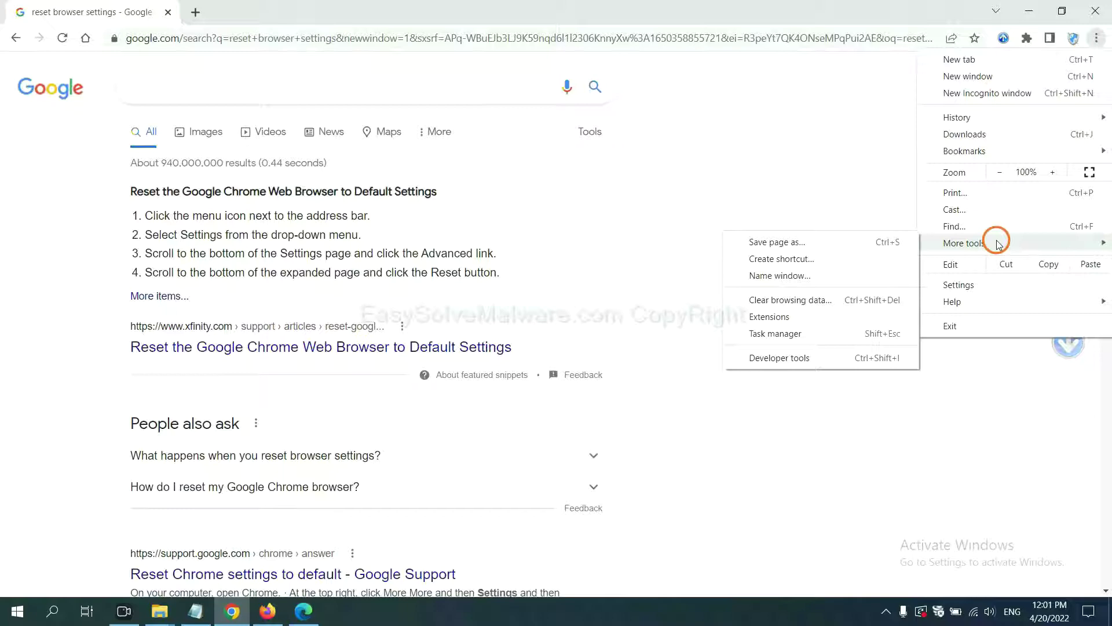
left_click(820, 315)
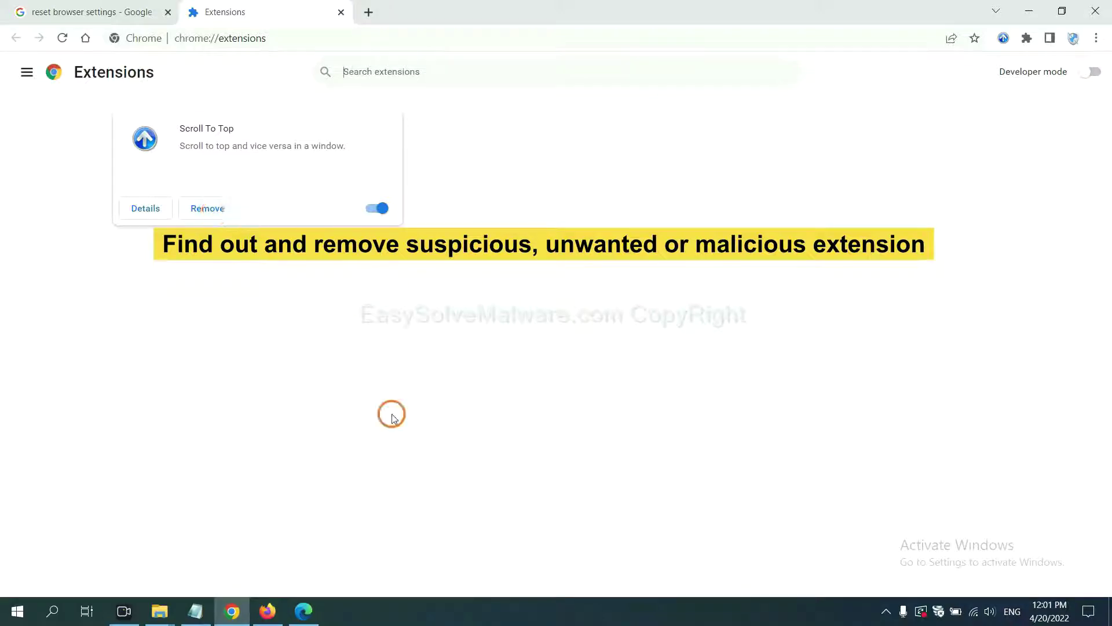
Show the removal options for GIPHY for Firefox in Firefox's Add-ons Manager, then switch to Edge
left_click(267, 611)
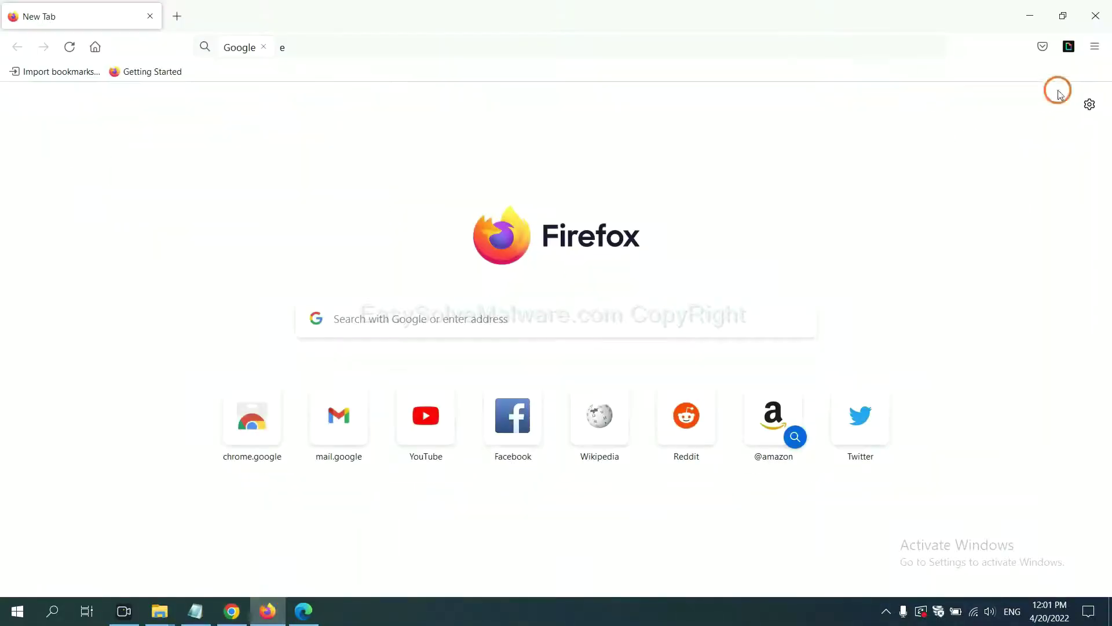
left_click(1097, 46)
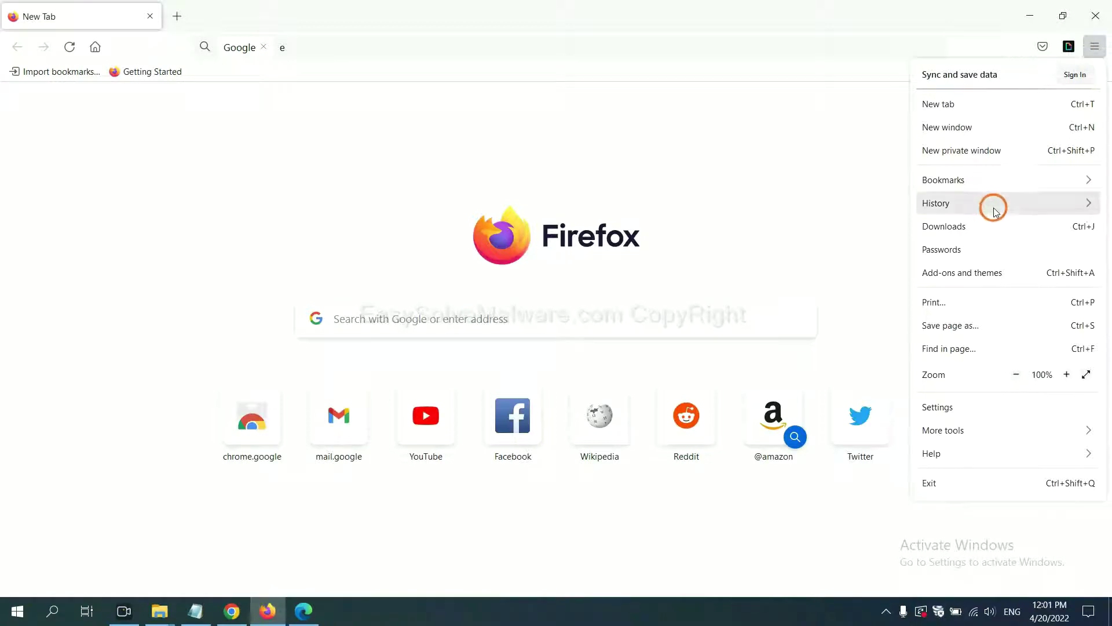
left_click(973, 274)
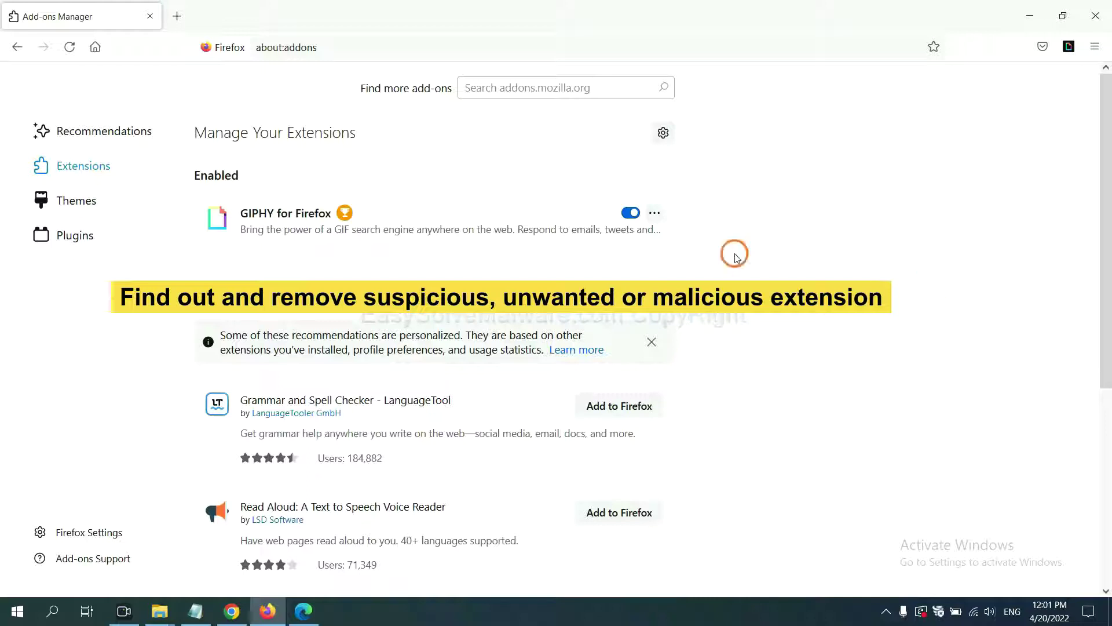
left_click(659, 217)
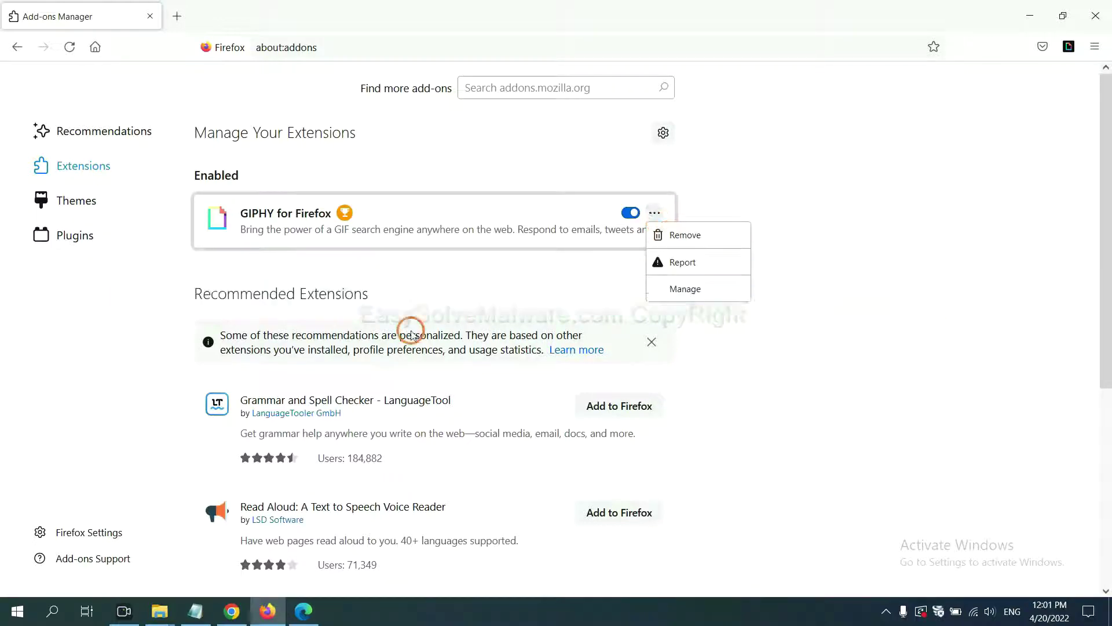
left_click(303, 616)
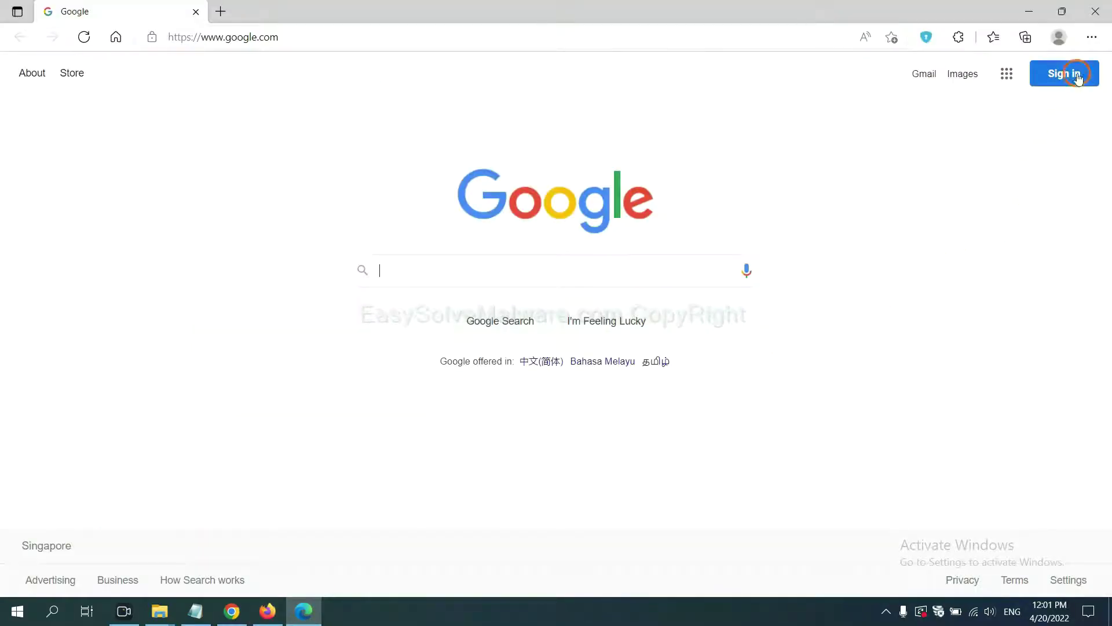
Remove the ArcVpn Free Fast VPN Proxy extension from Edge's extension page and show the desktop
left_click(1091, 39)
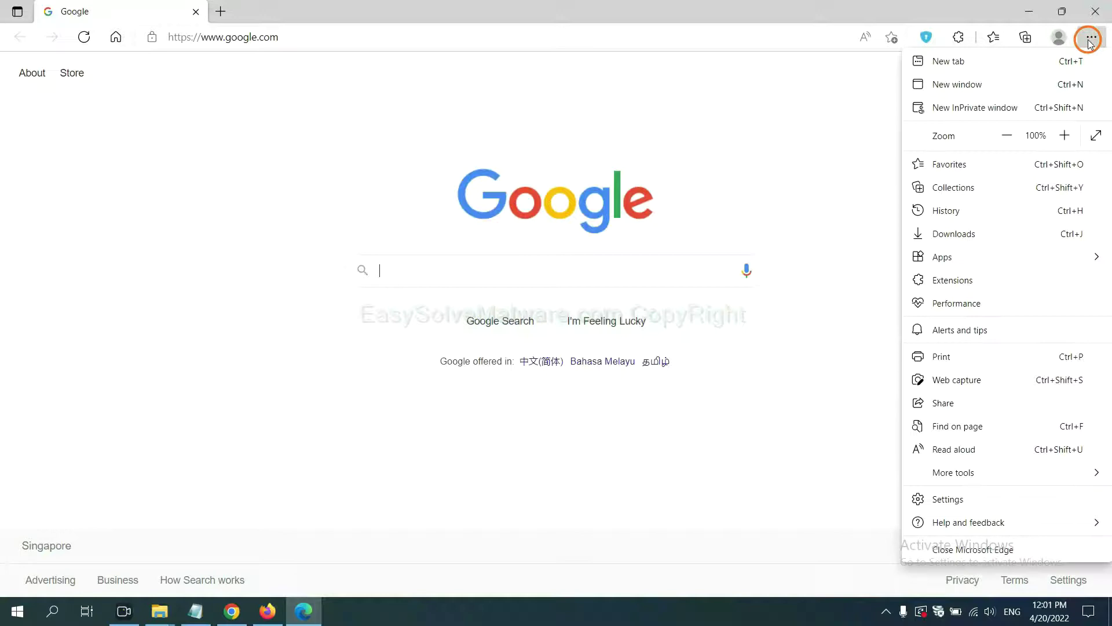
right_click(958, 281)
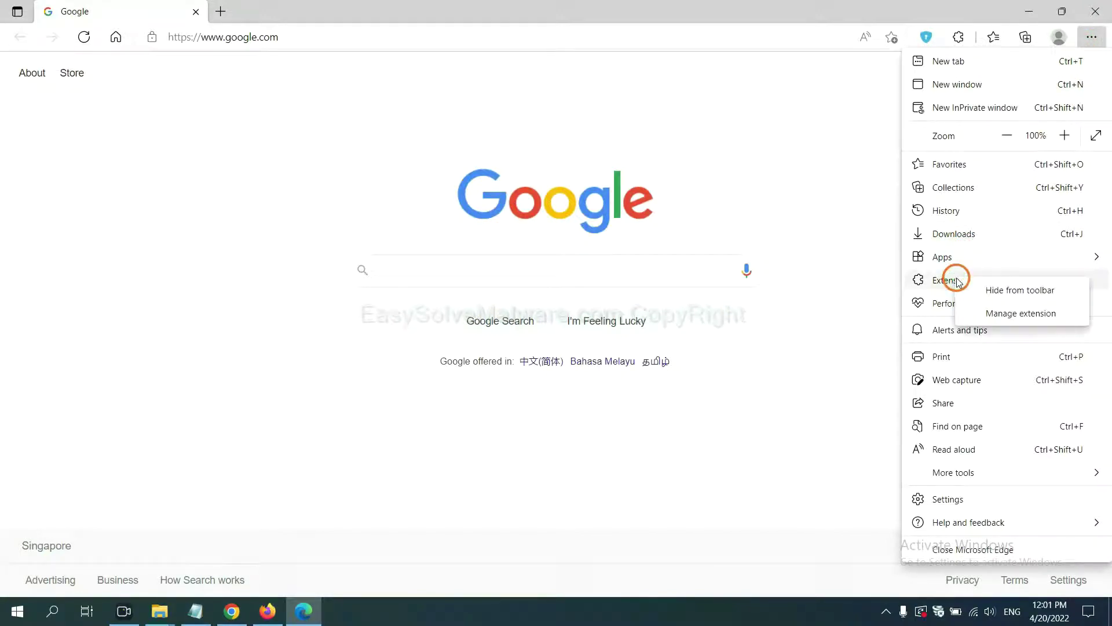
left_click(999, 313)
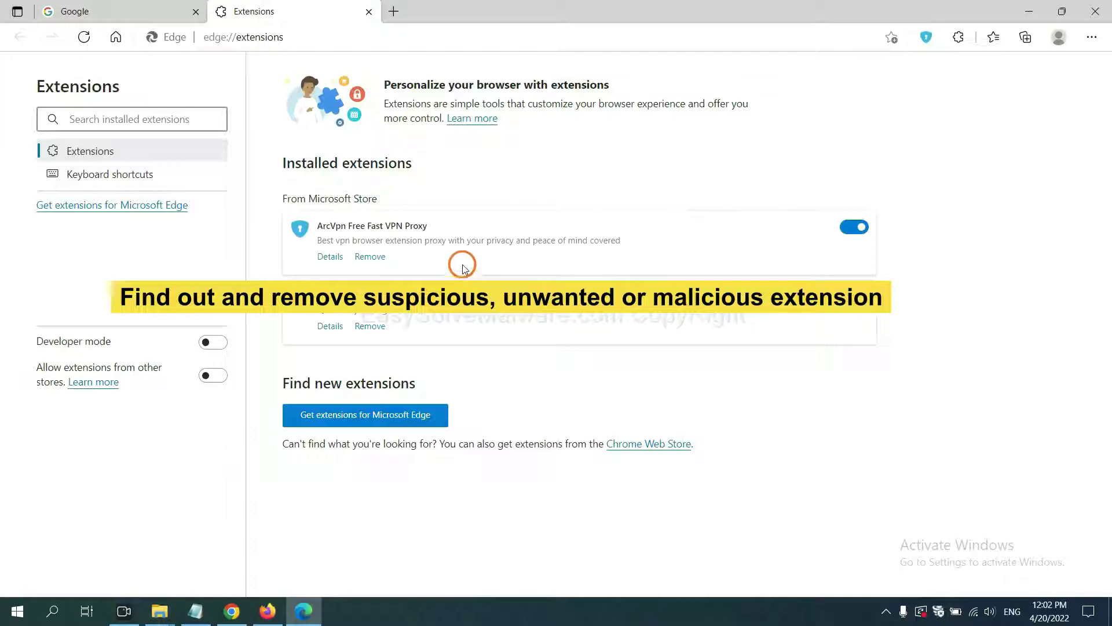
left_click(382, 260)
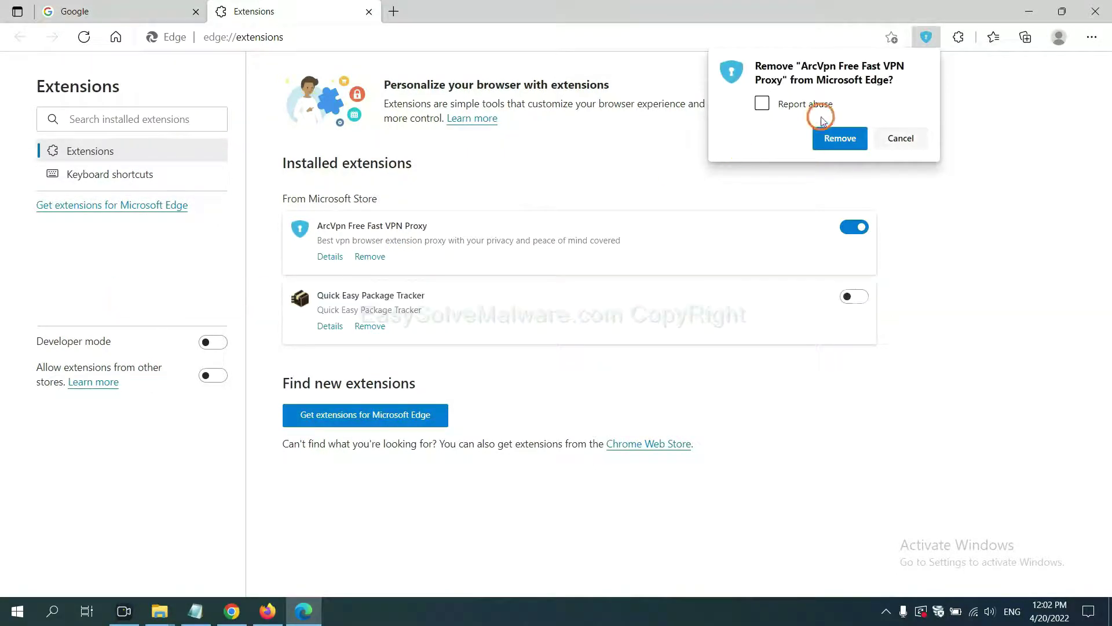
left_click(833, 144)
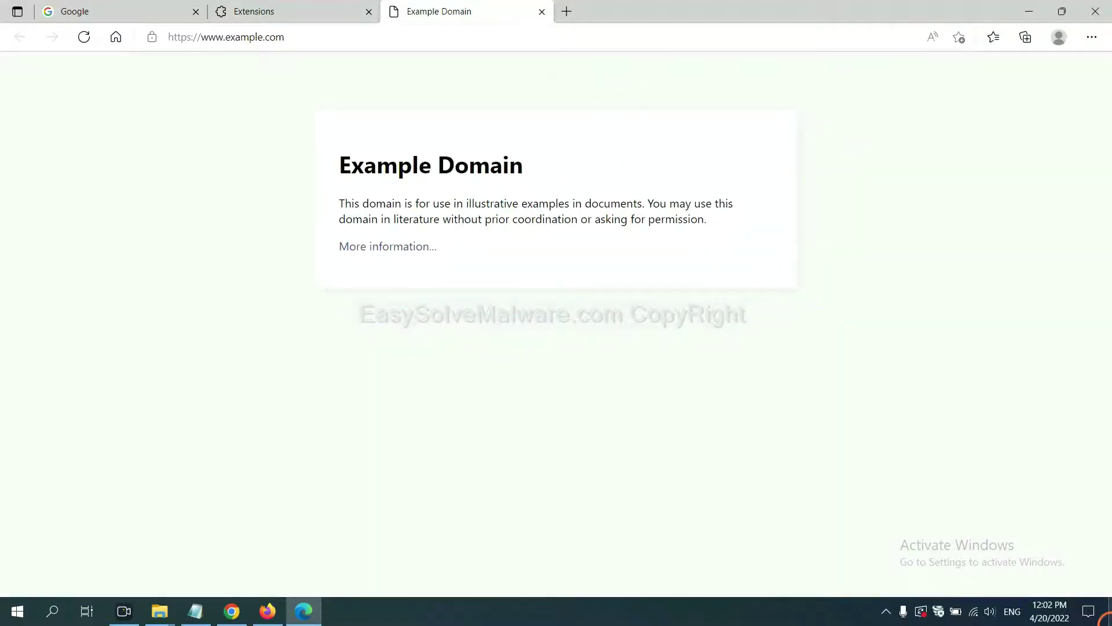
left_click(1108, 621)
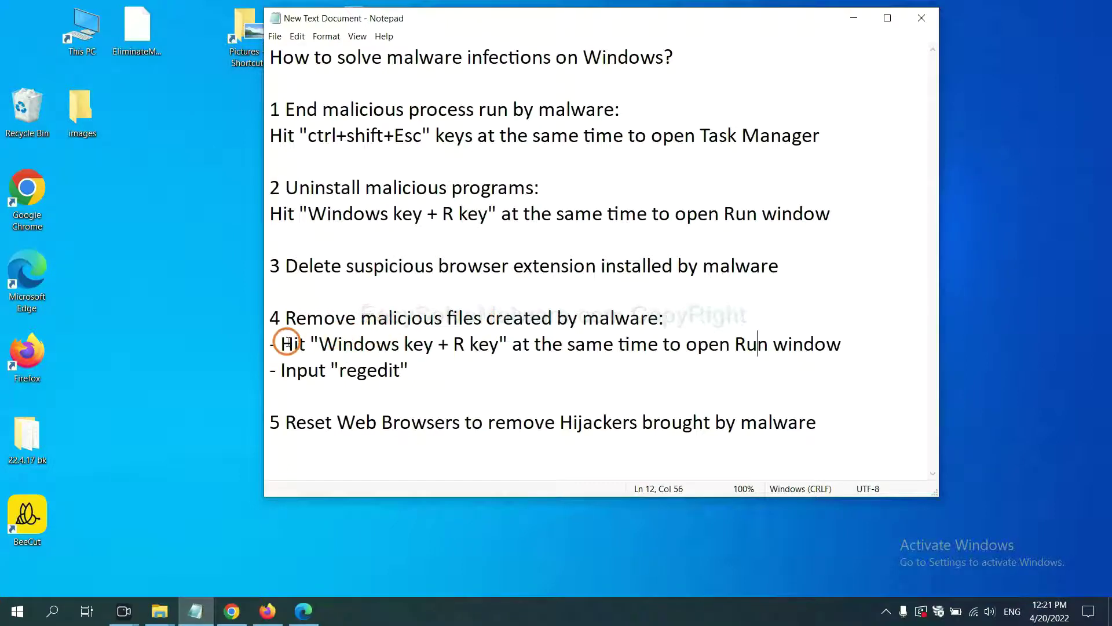
Clear the Run/regedit lines from the notes and launch regedit from the Run dialog
left_click_drag(283, 343, 631, 361)
left_click(646, 348)
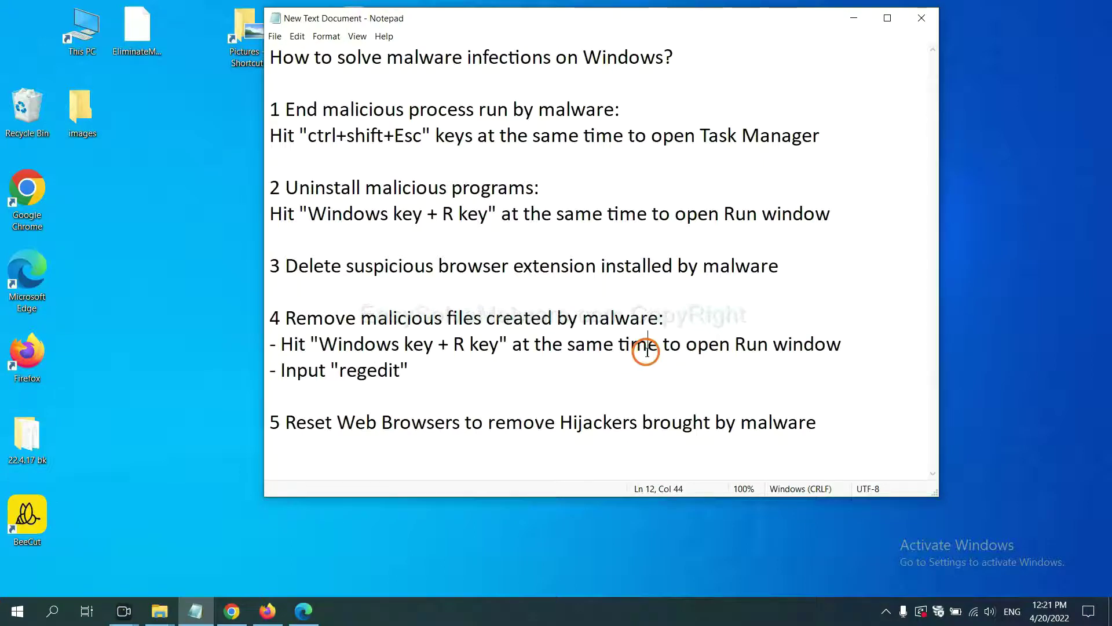
key("super+r")
left_click_drag(206, 439, 892, 231)
left_click(786, 305)
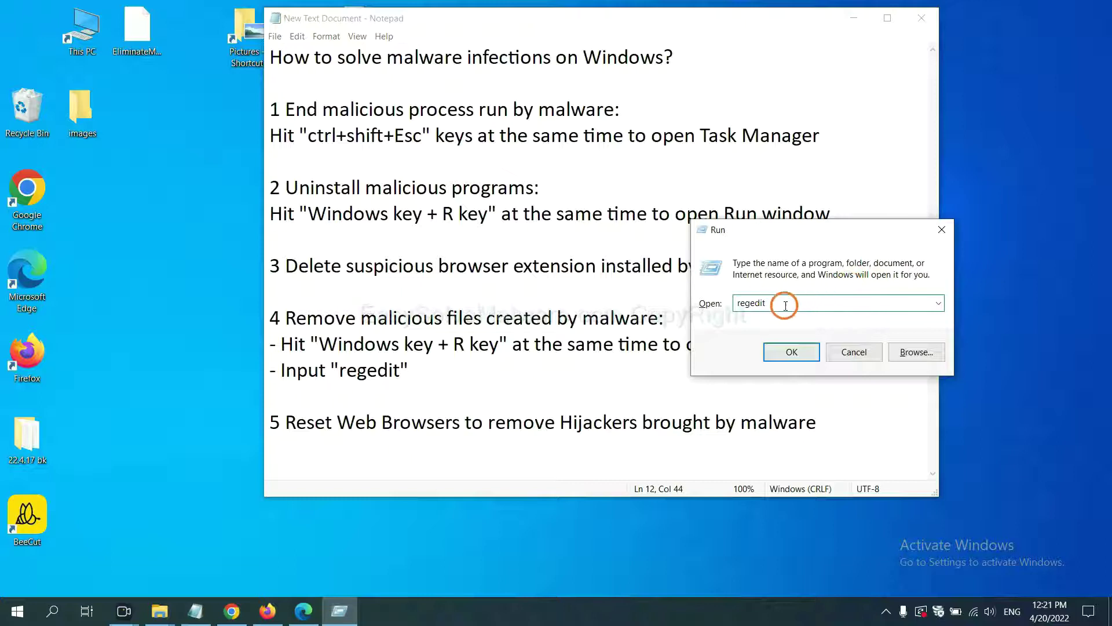
left_click(791, 352)
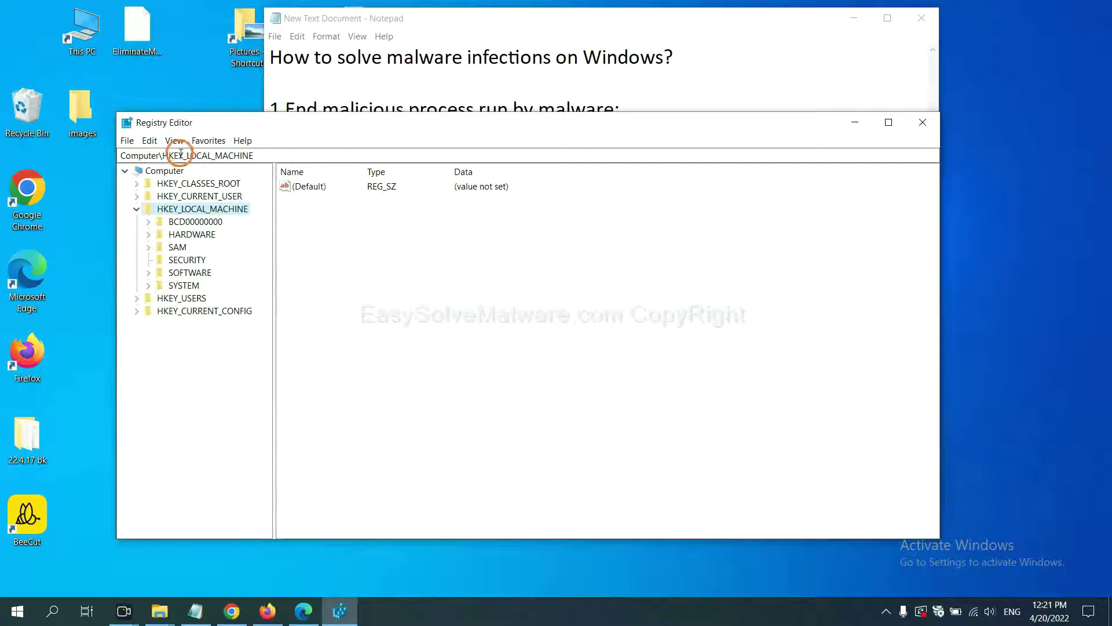
Search the whole registry with Edit > Find, entering 'be' and starting Find Next
left_click(155, 142)
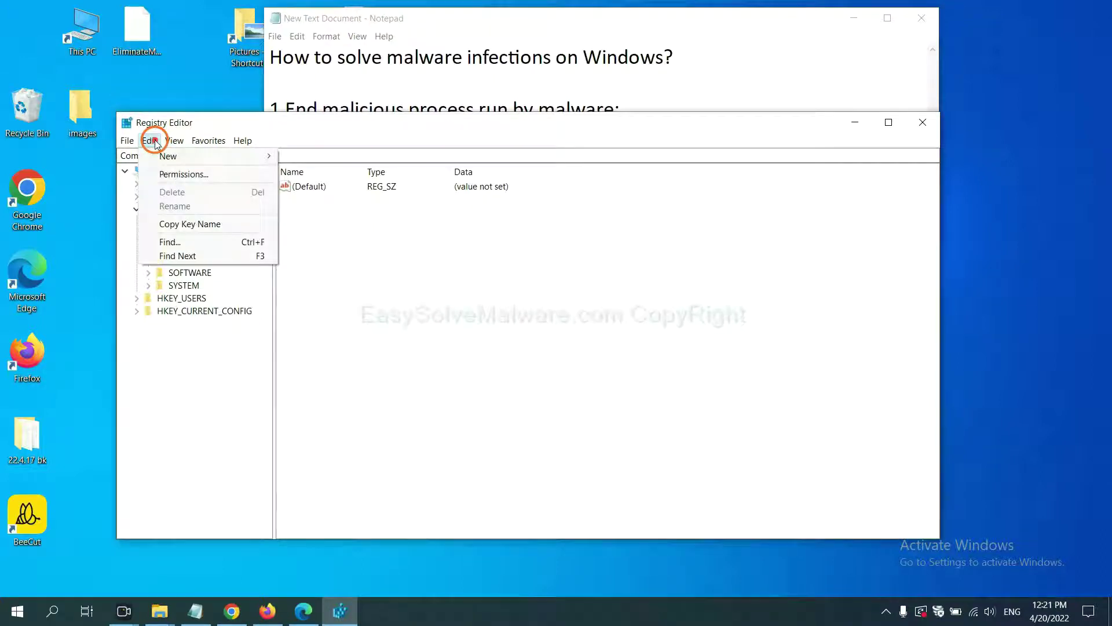
left_click(197, 243)
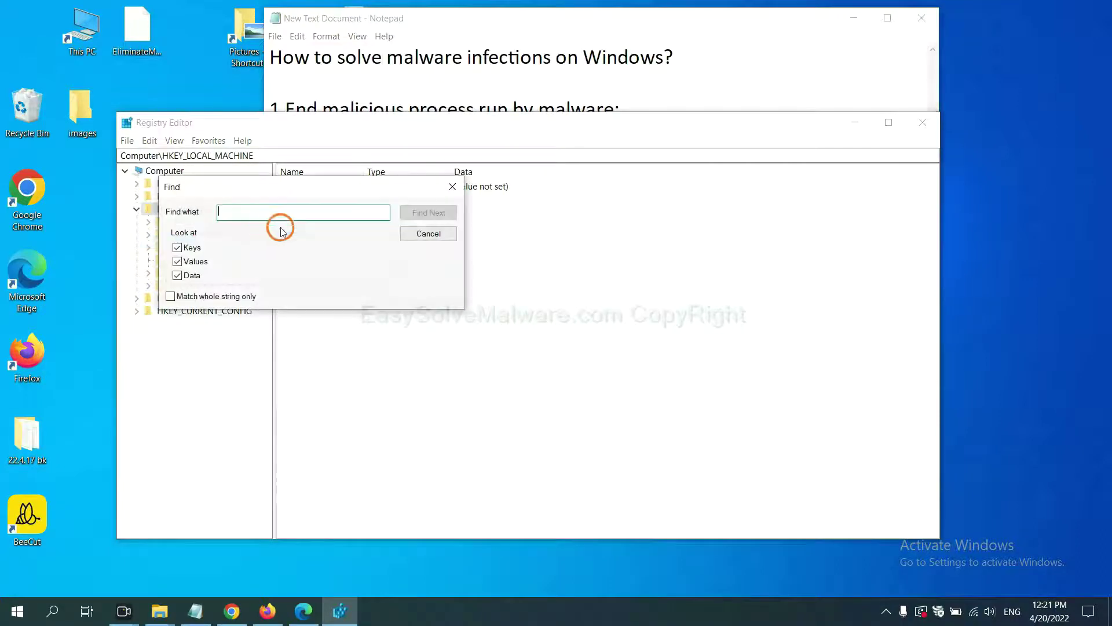
left_click_drag(318, 186, 426, 211)
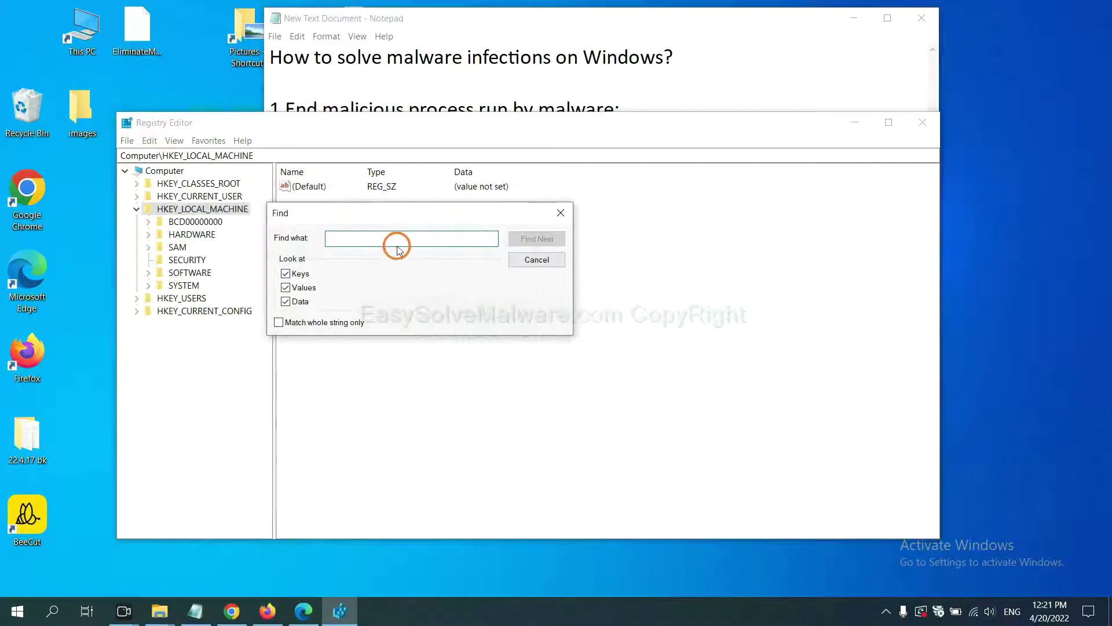
left_click(400, 243)
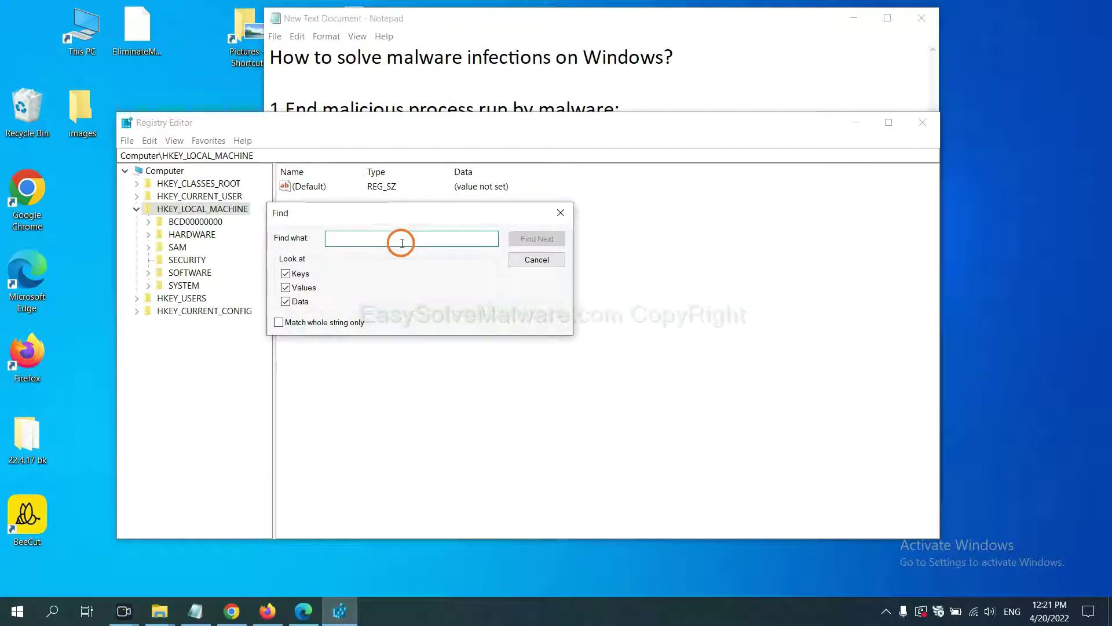
type("be")
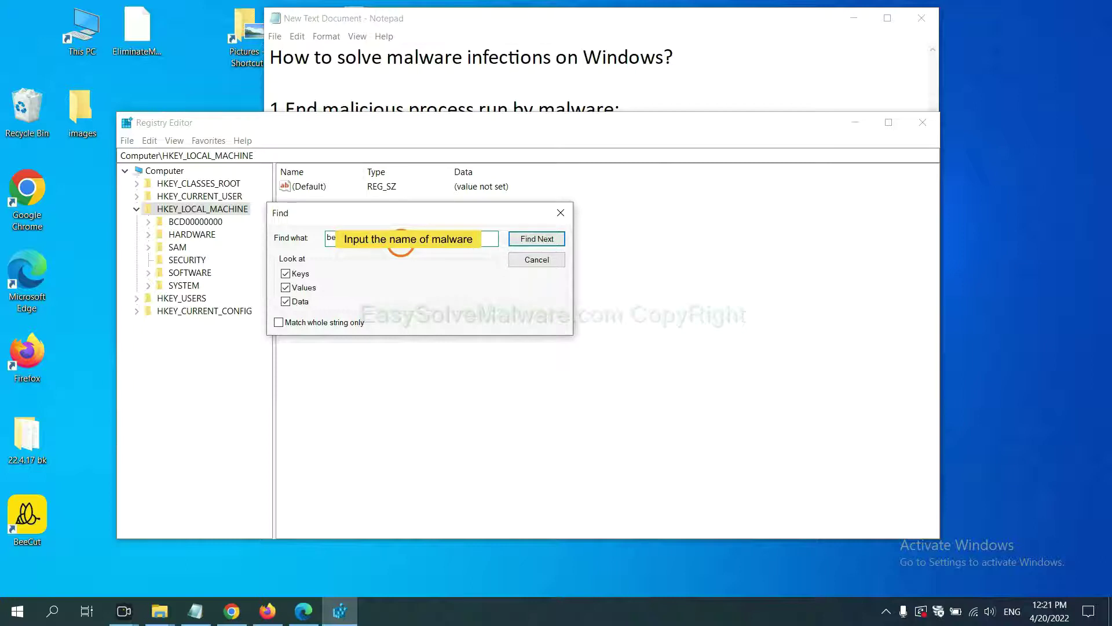
left_click(535, 239)
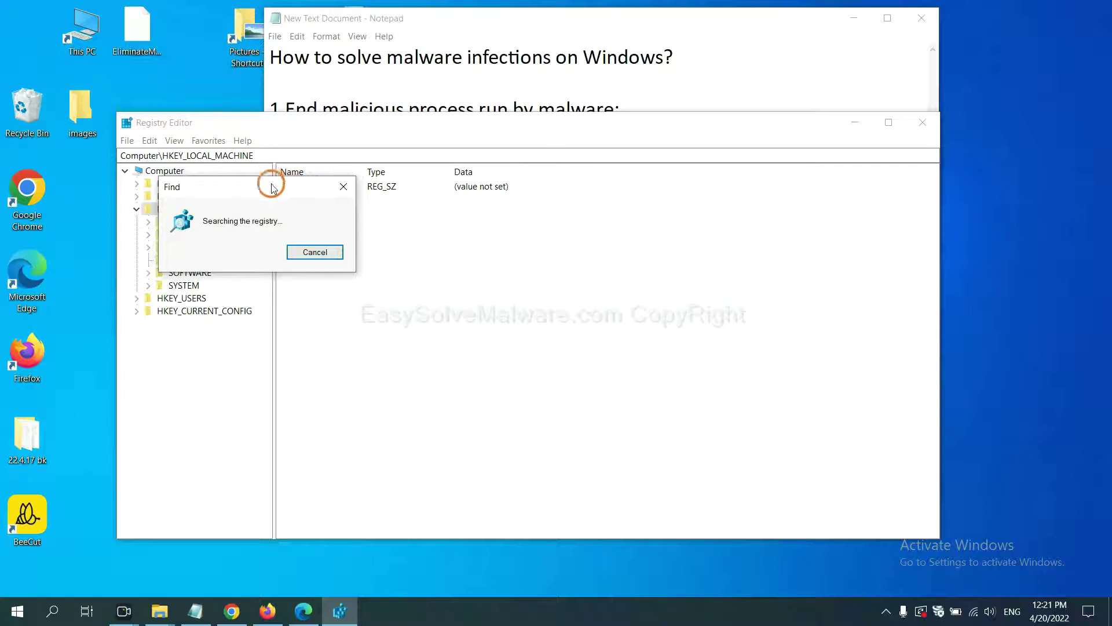
Move the Find dialog aside and bring up the FEATURE_BROWSER_EMULATION key with BeeCut.exe and prevhost.exe entries
left_click_drag(273, 184, 447, 188)
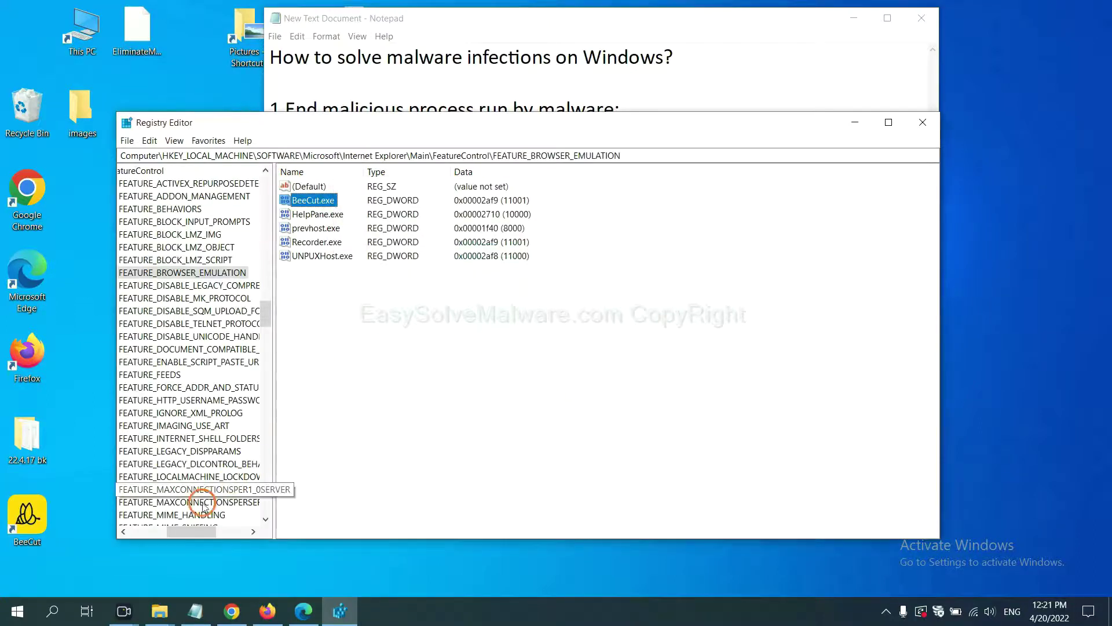
left_click_drag(186, 530, 177, 529)
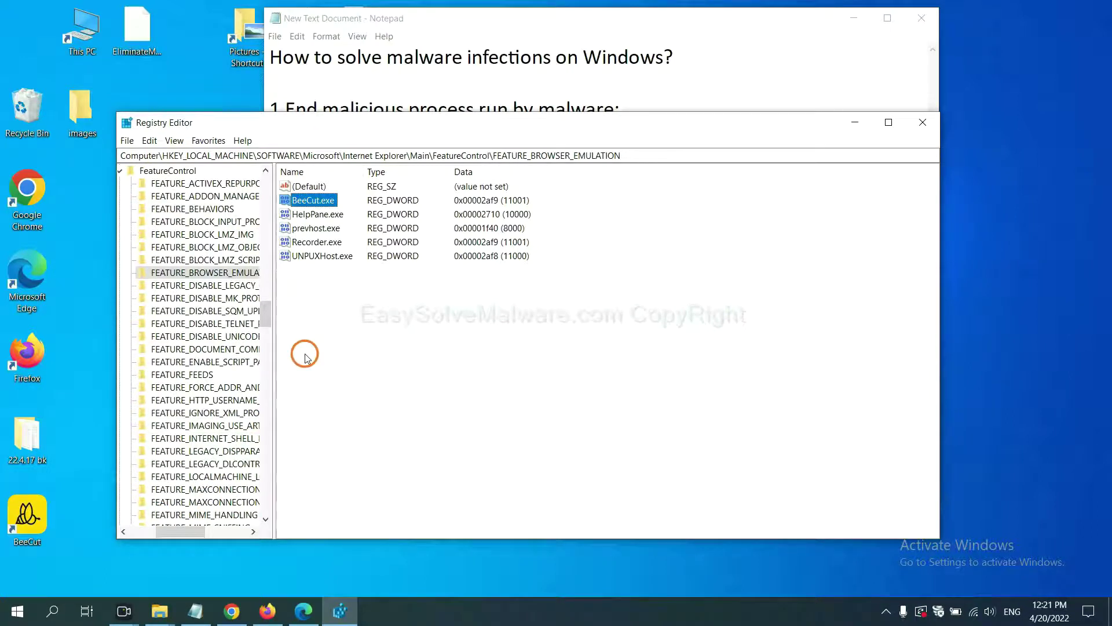
right_click(226, 273)
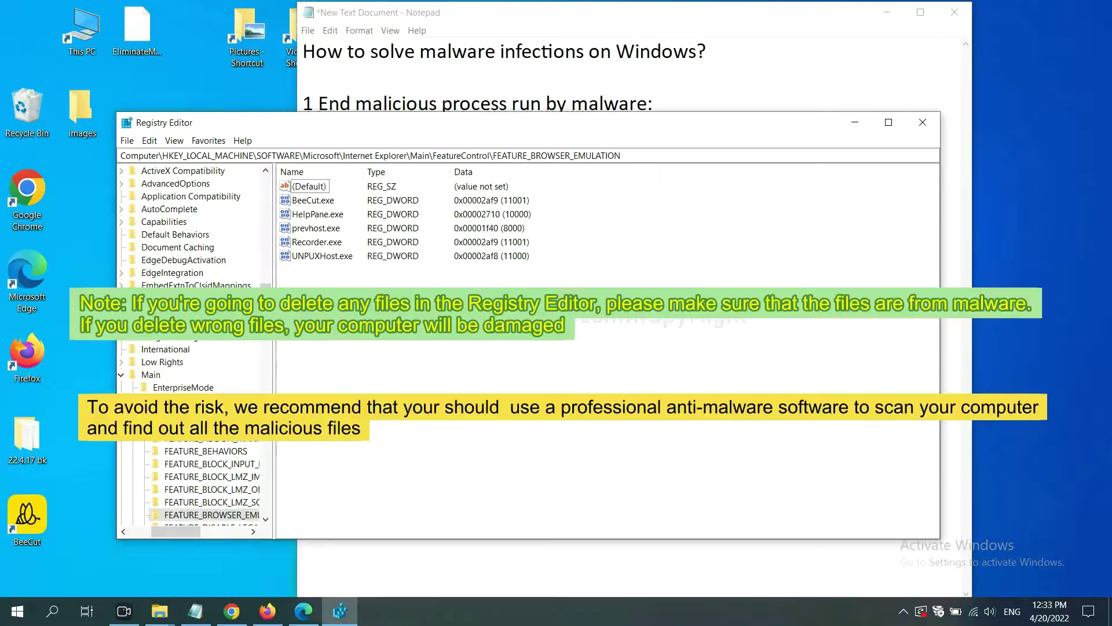
left_click(529, 351)
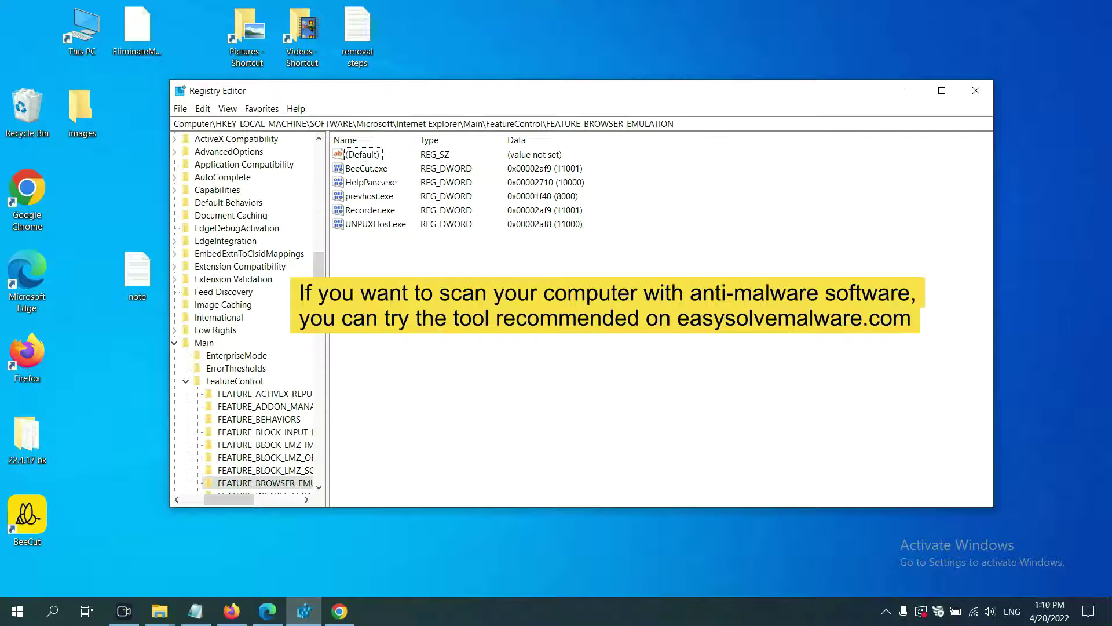
Scroll through the easysolvemalware.com removal guide in Chrome, back to the browser-reset step
left_click(340, 611)
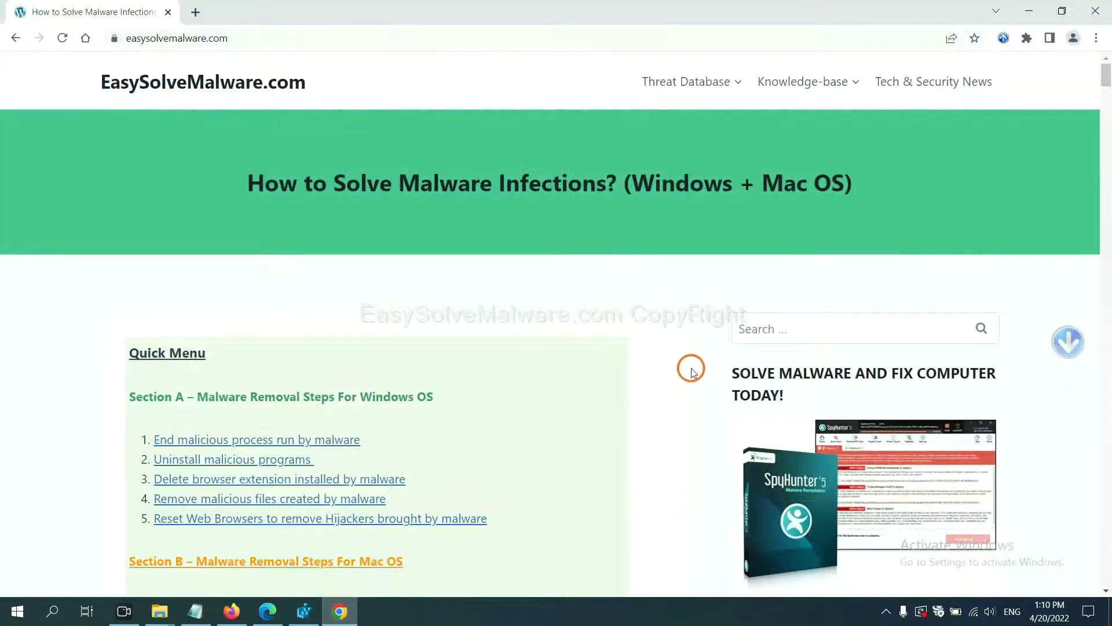
scroll(808, 382, "down", 1)
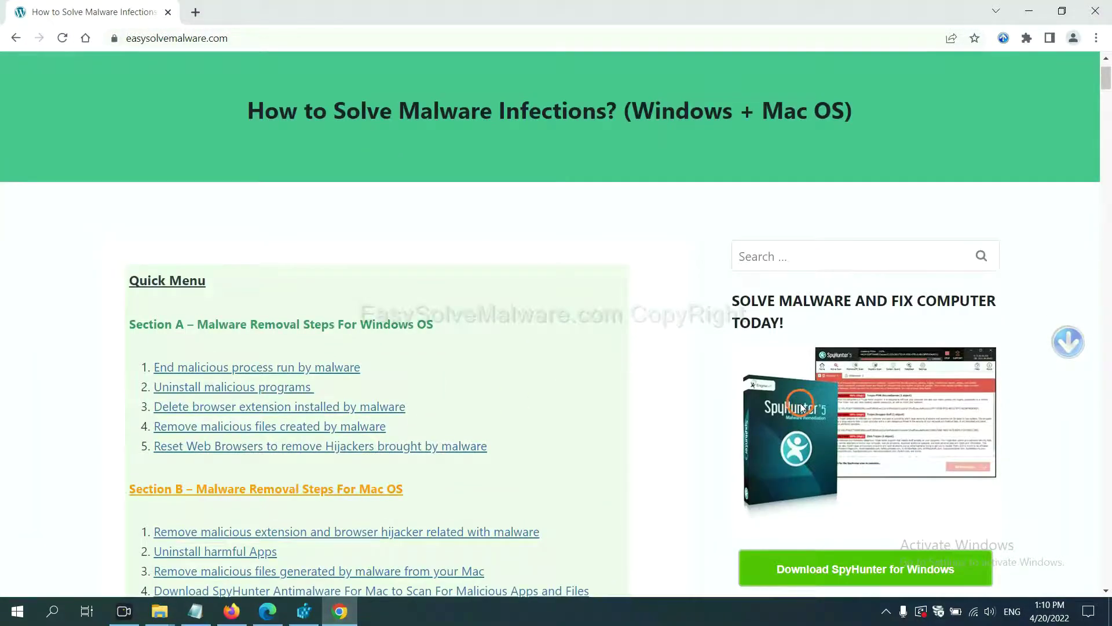
scroll(803, 406, "up", 1)
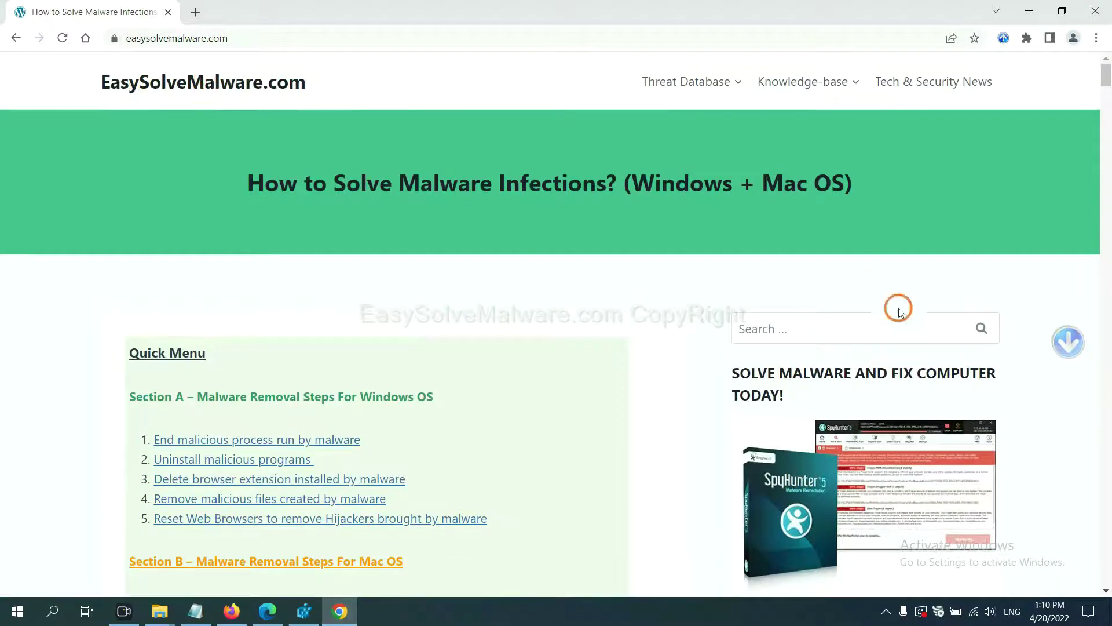
scroll(900, 311, "down", 3)
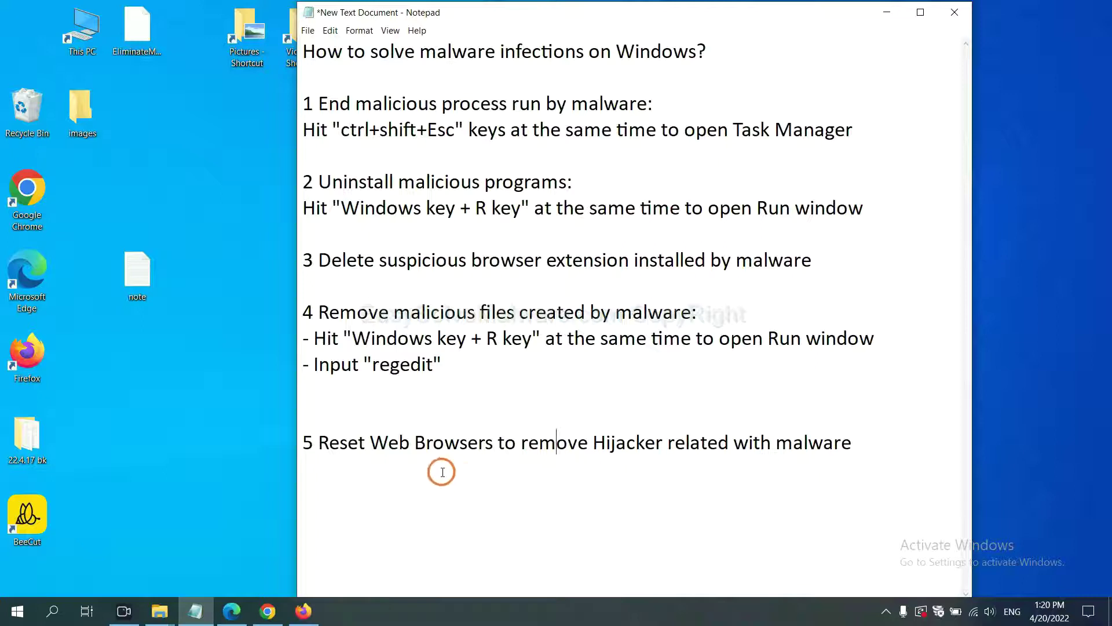
Search Chrome Settings for 'reset' and choose Restore settings to their original defaults
left_click(258, 617)
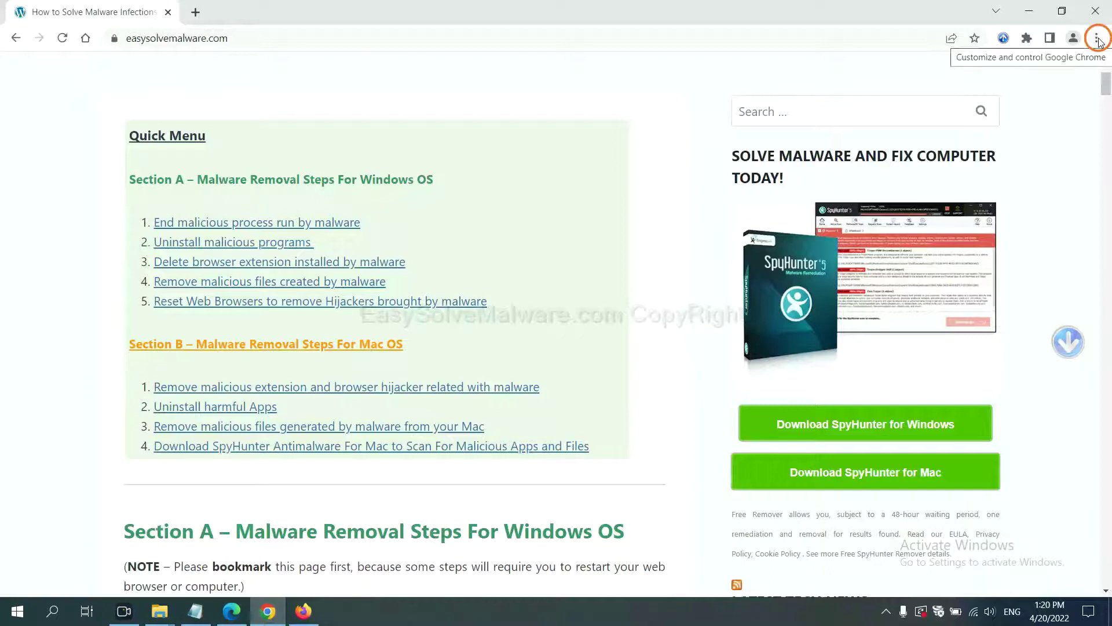
left_click(1098, 40)
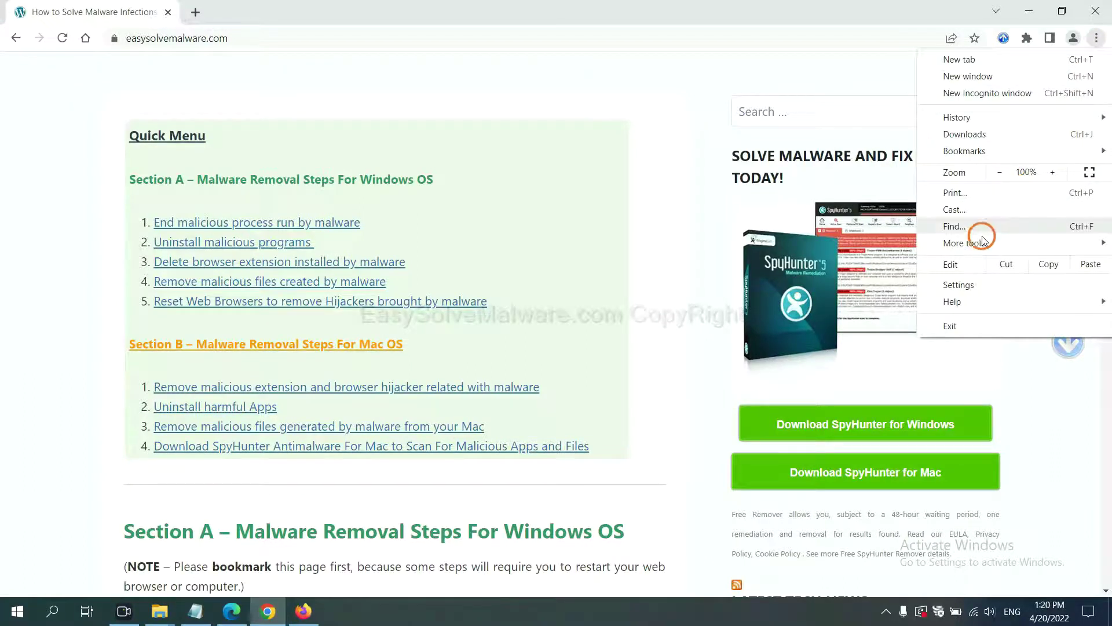
left_click(961, 284)
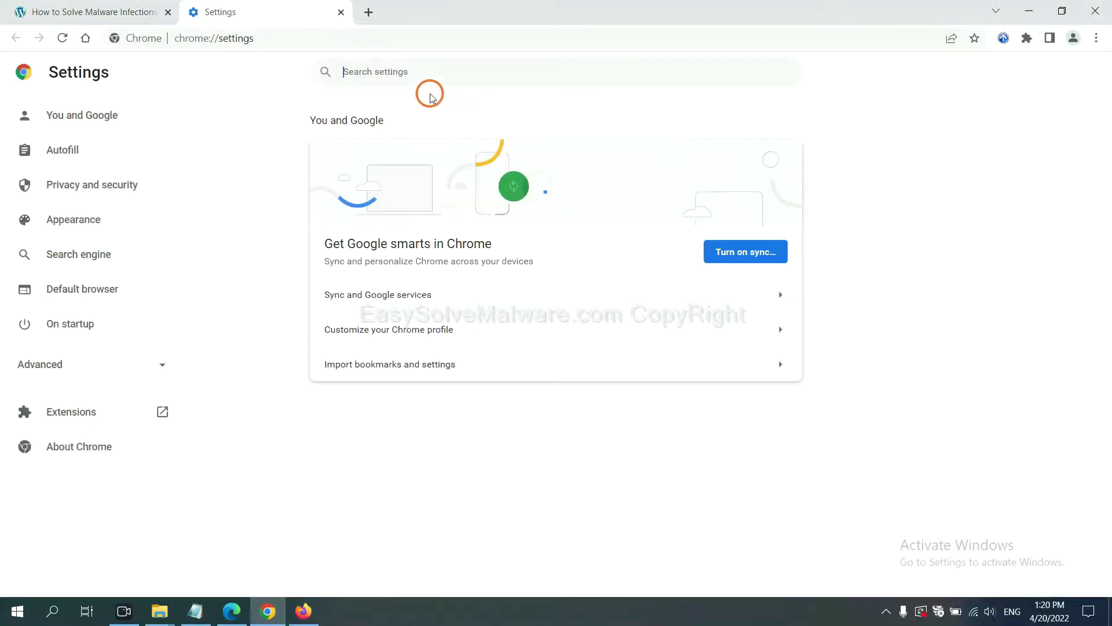
type("reset")
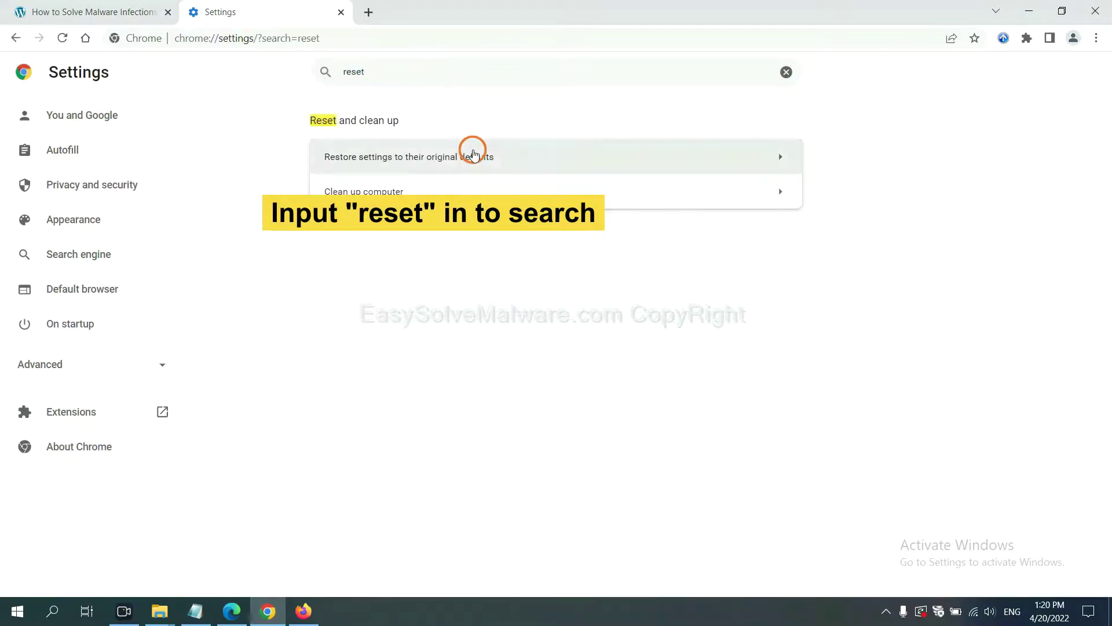
left_click(478, 155)
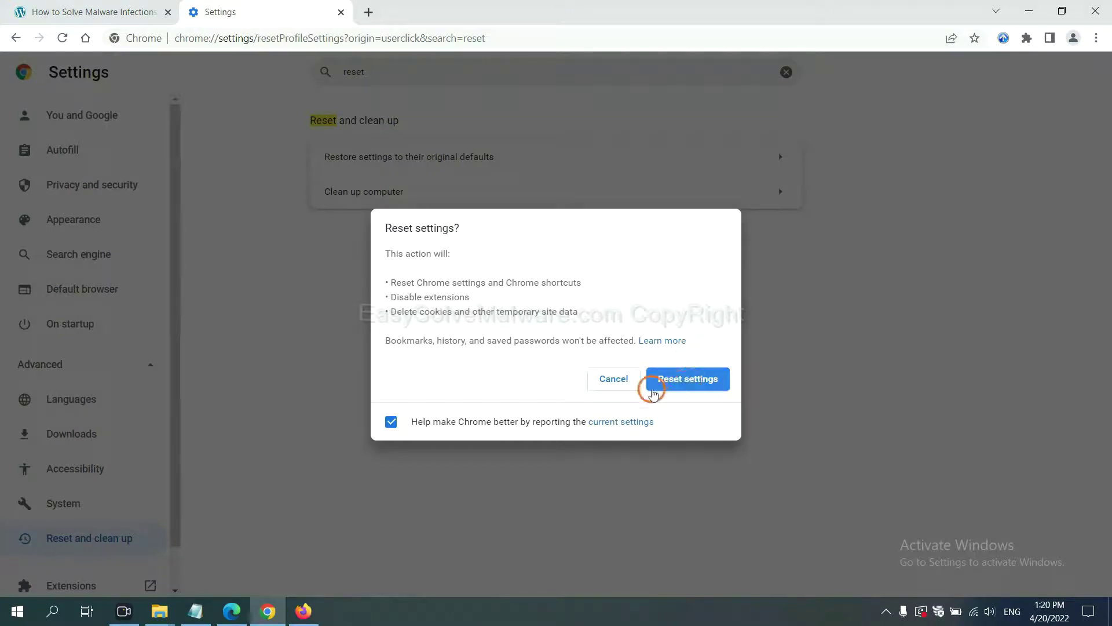
Refresh Firefox from its Troubleshooting Information page and confirm, then switch to Edge
left_click(303, 611)
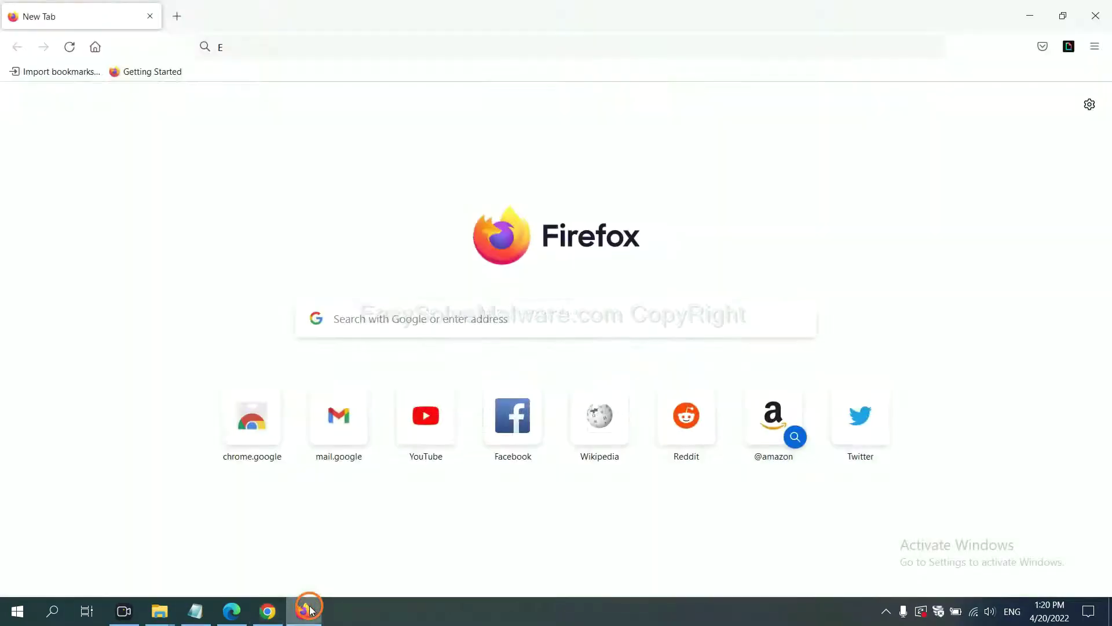
left_click(1095, 49)
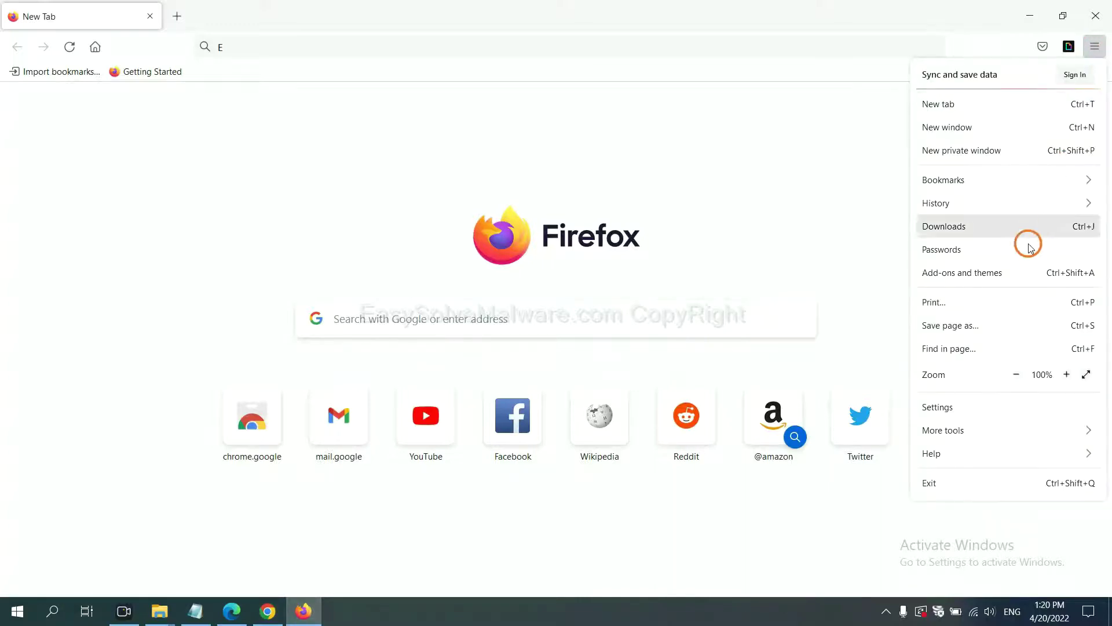
left_click(957, 453)
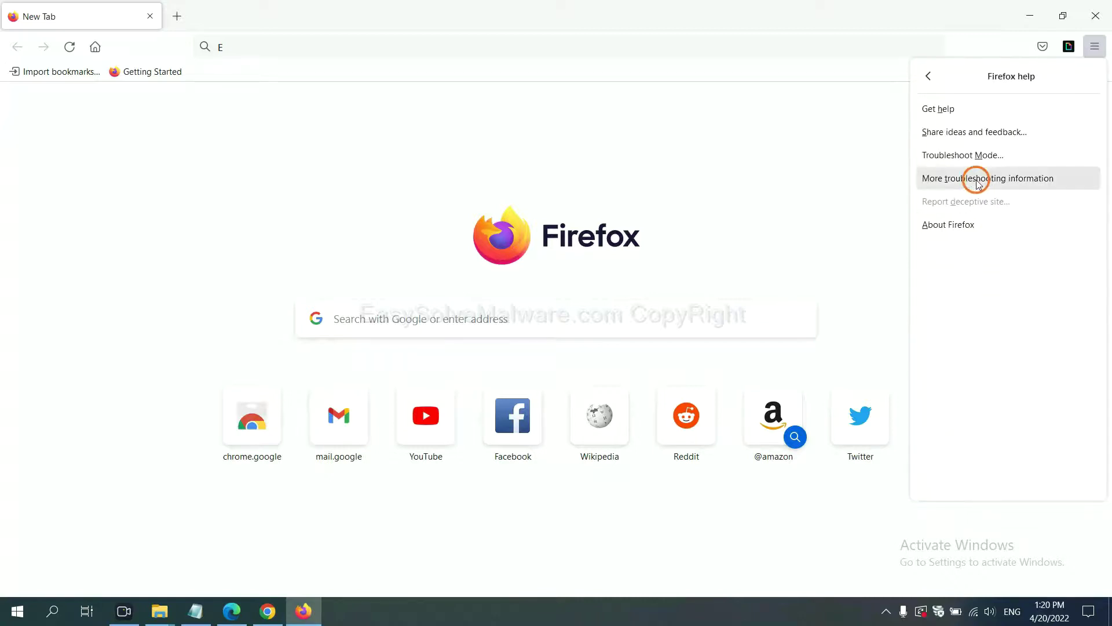
left_click(978, 181)
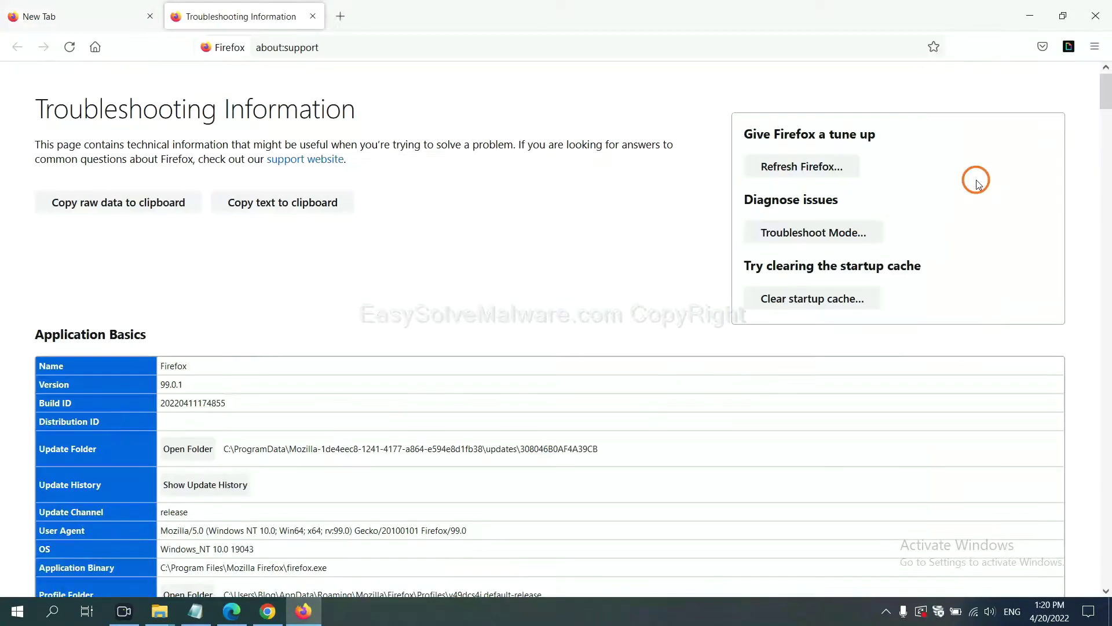
left_click(782, 168)
left_click(604, 174)
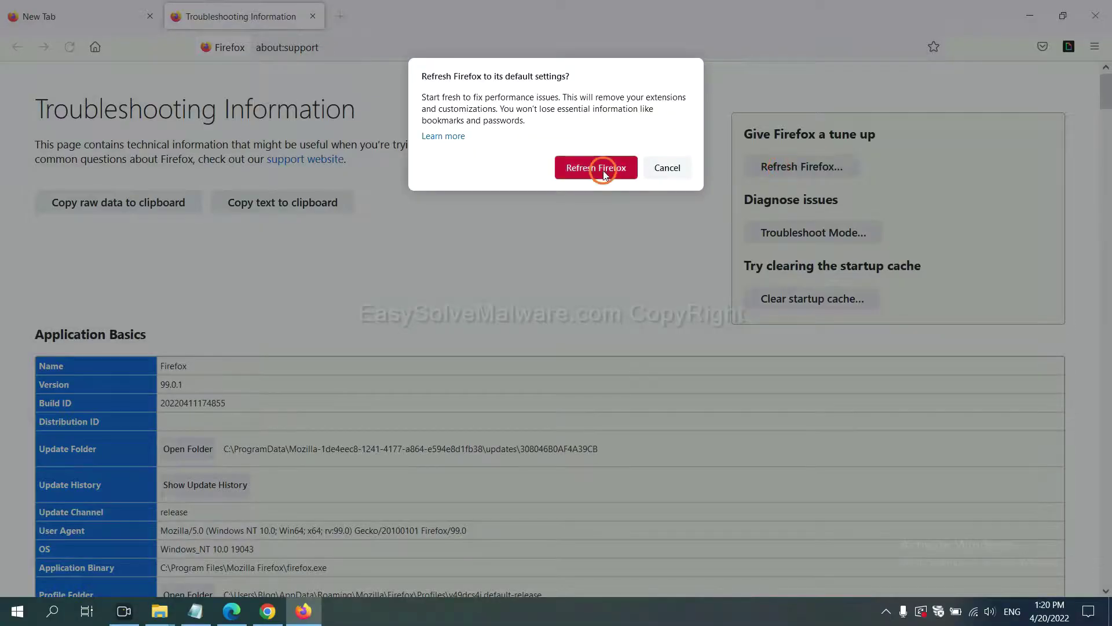
left_click(231, 612)
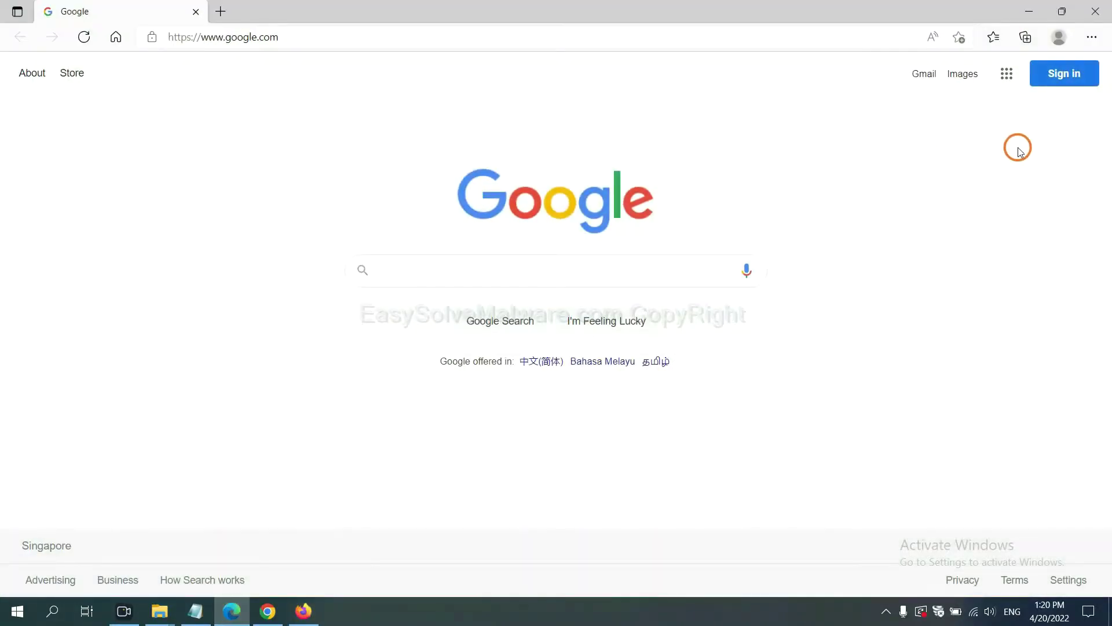
Search Edge Settings for 'reset' and choose Restore settings to their default values
left_click(1091, 38)
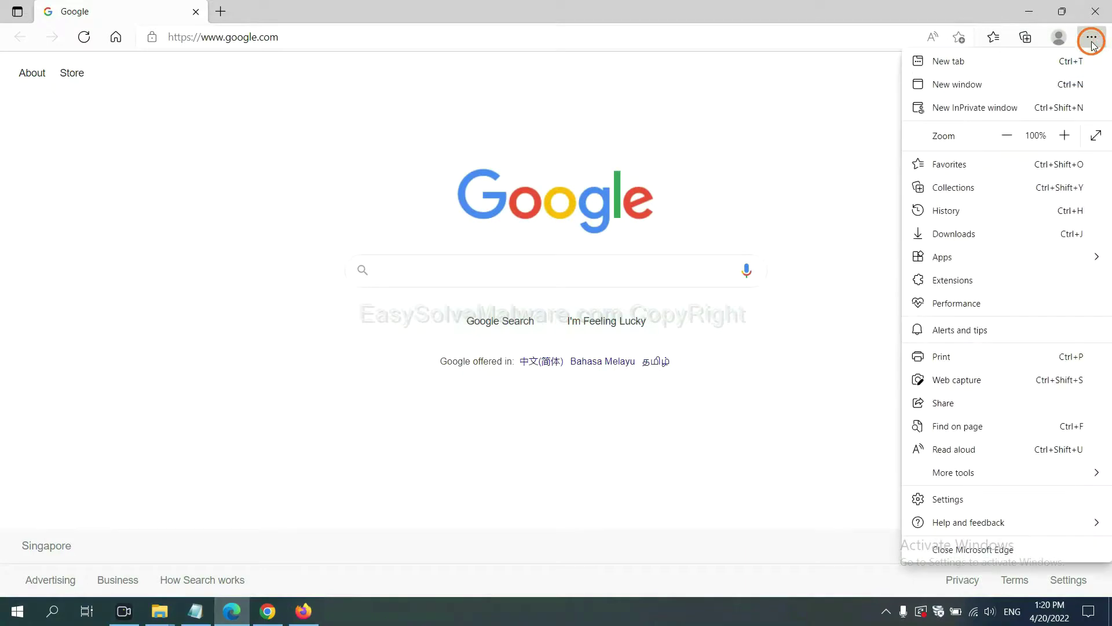
left_click(960, 500)
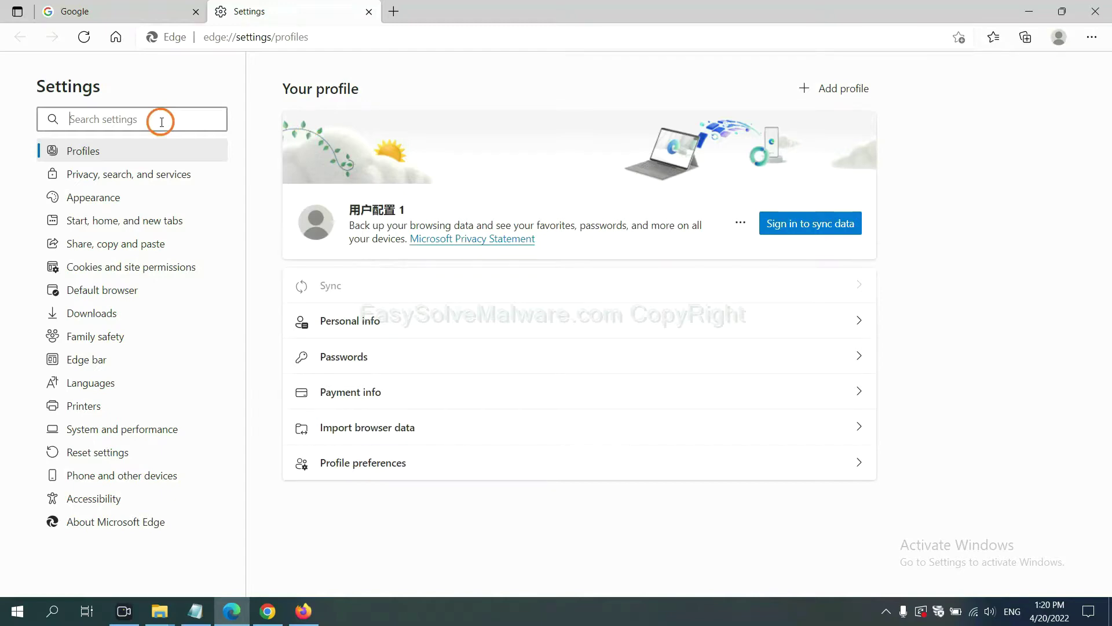
type("re")
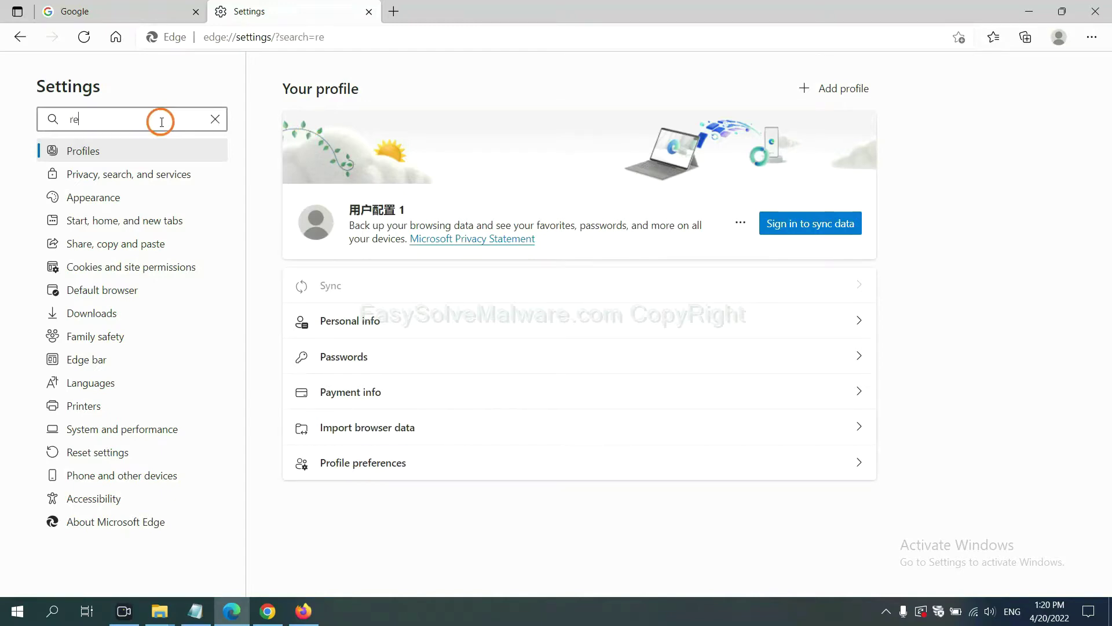
type("set")
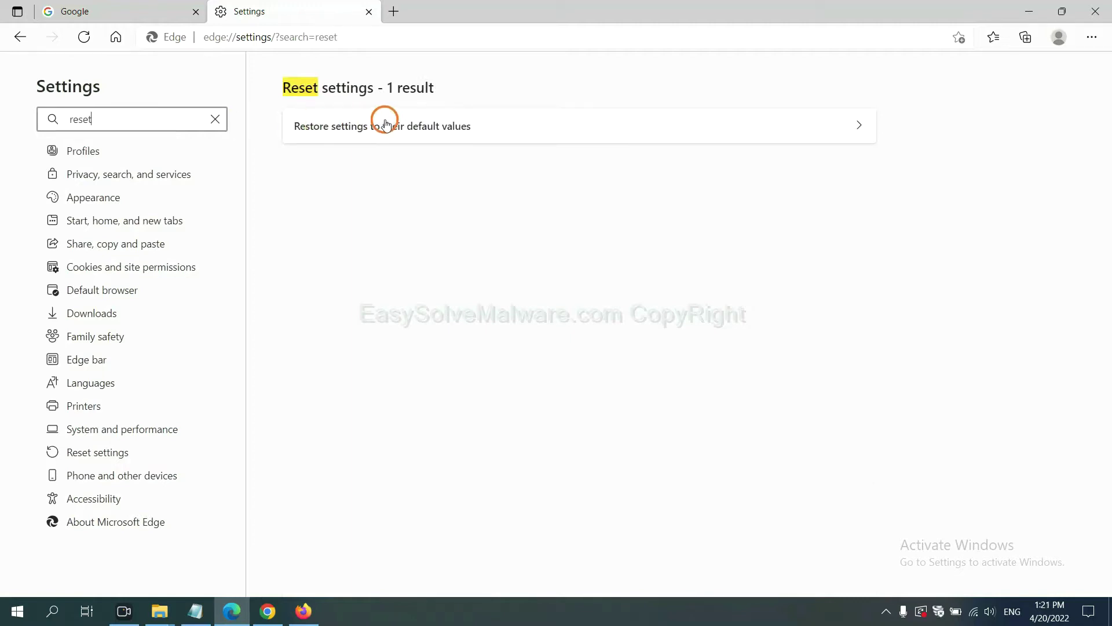
left_click(390, 123)
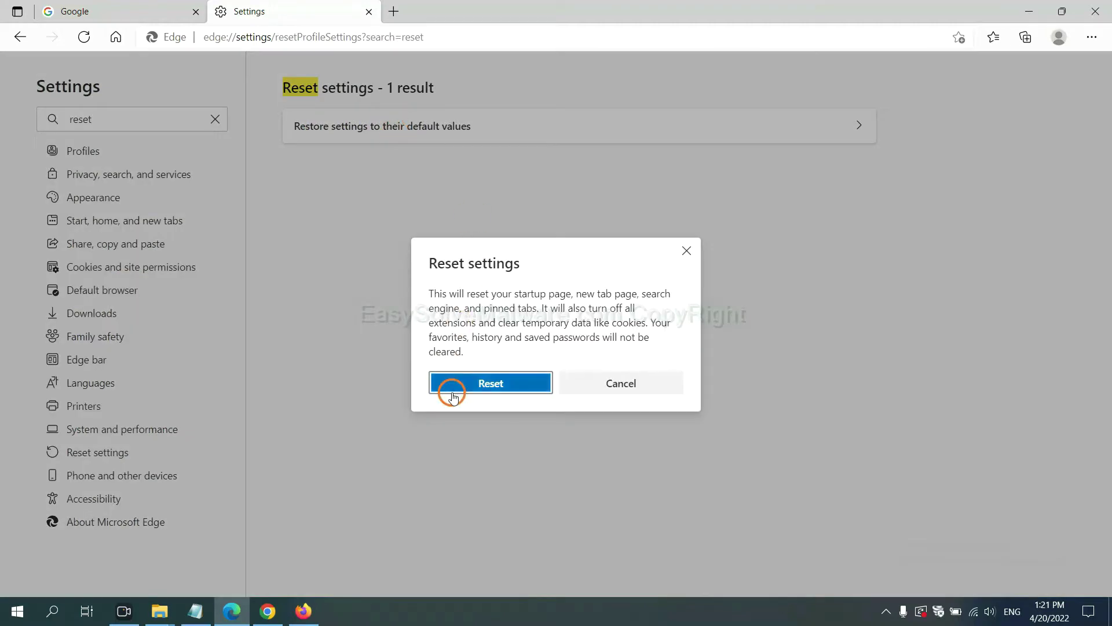